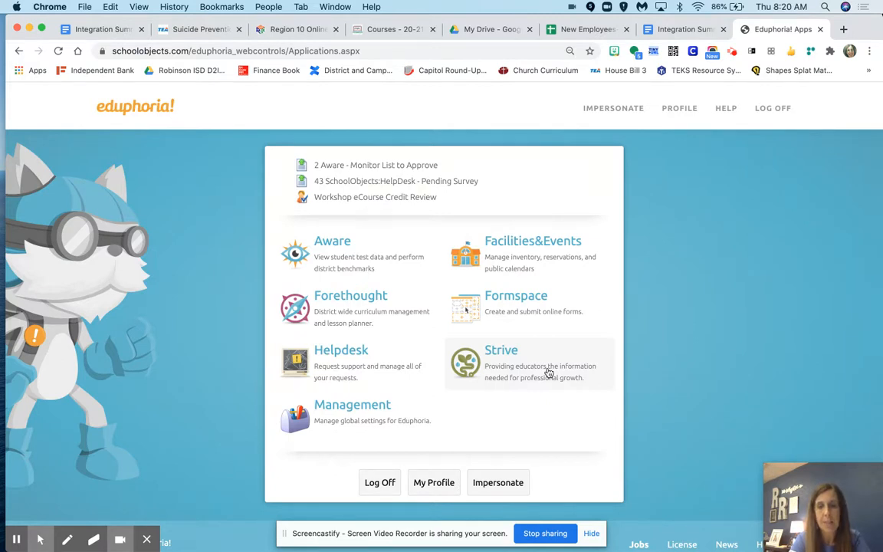
- Impersonate the sample teacher by entering that account's e-mail address
click(502, 482)
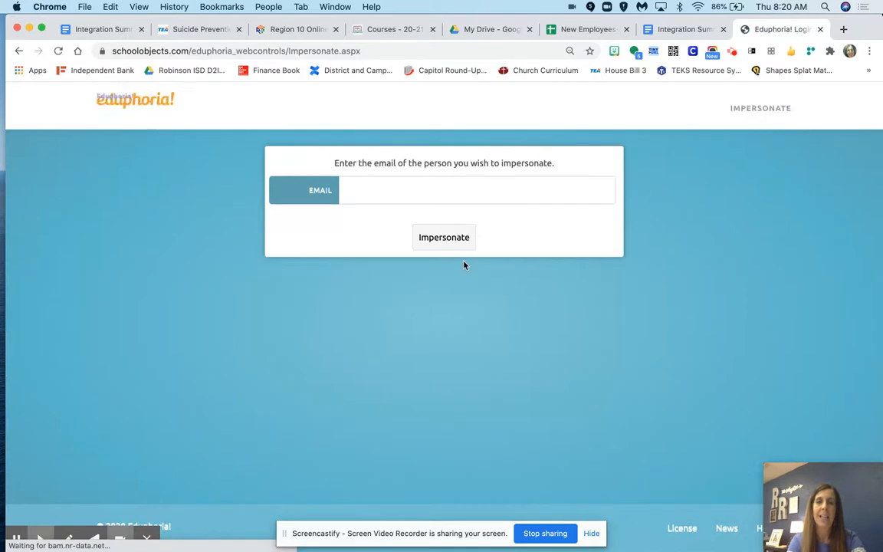
click(437, 191)
key(Down)
key(Return)
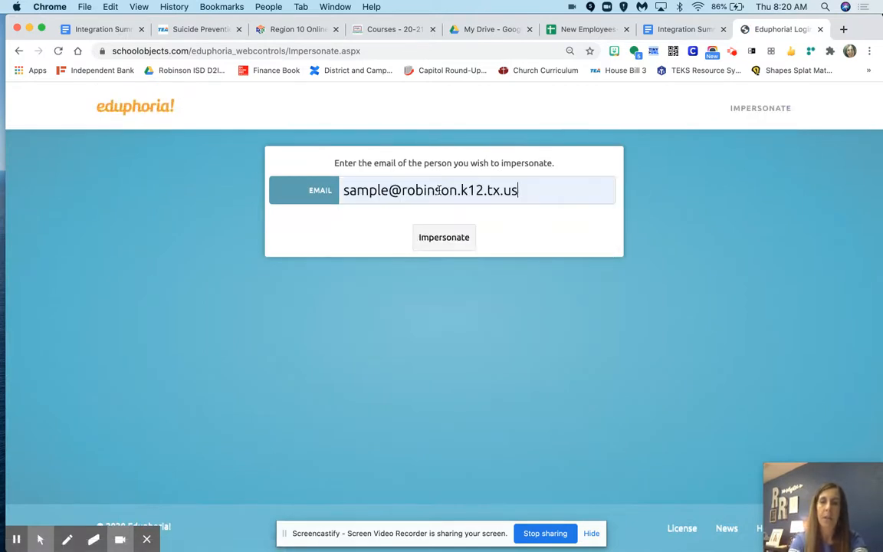
click(434, 249)
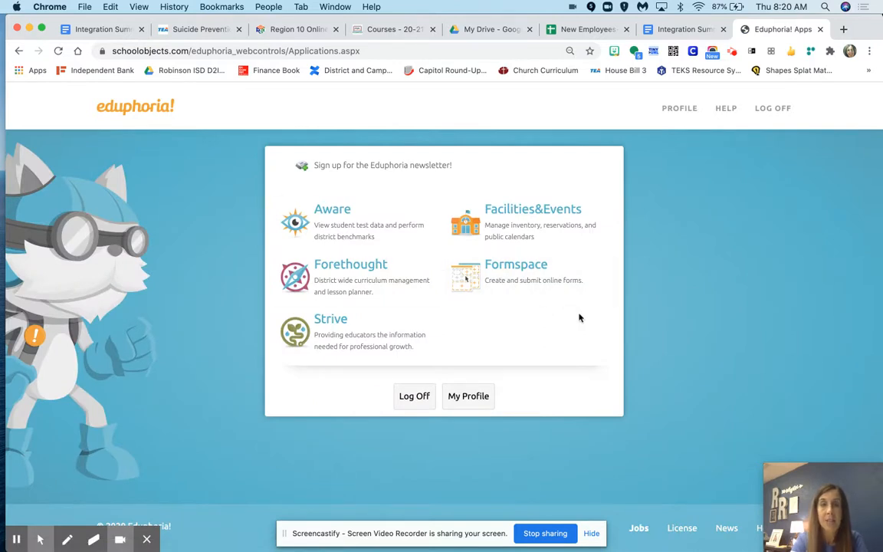
- Open Forethought and proceed past the welcome page of the planner setup wizard
click(360, 269)
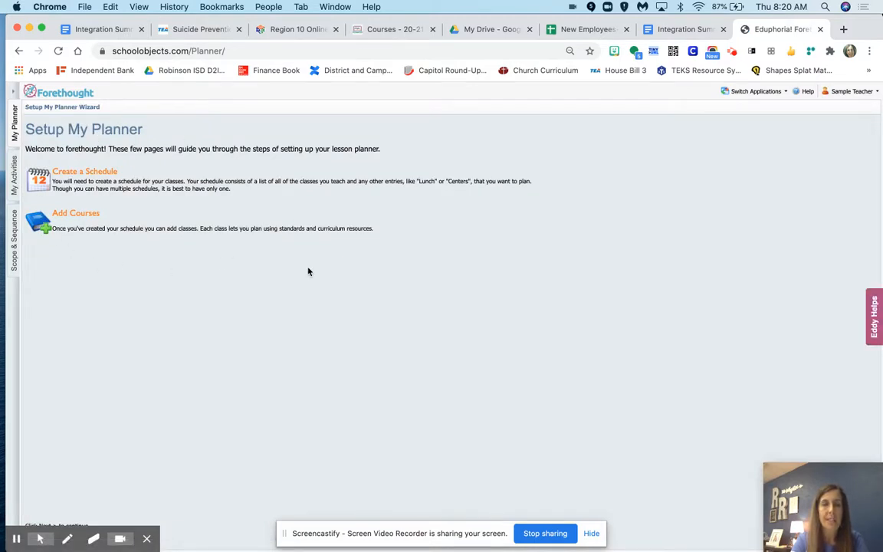
drag(814, 473, 53, 442)
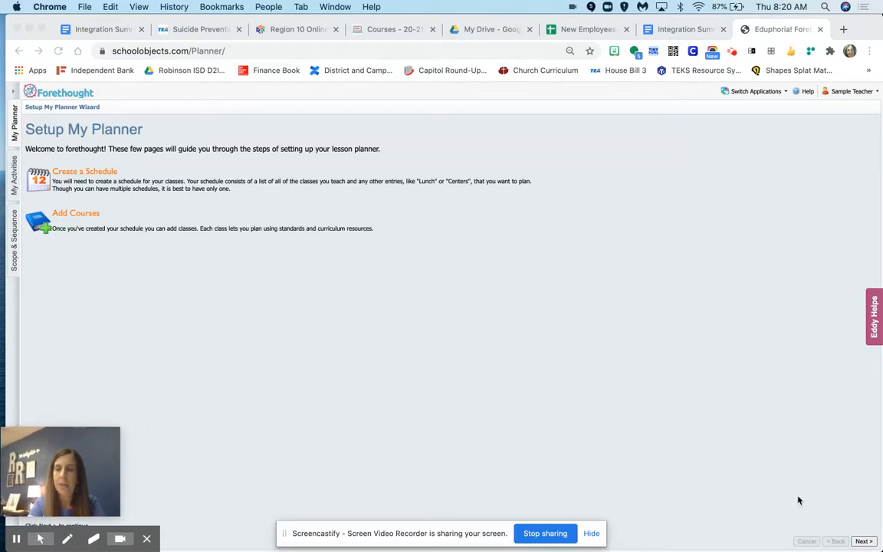
click(866, 542)
click(862, 543)
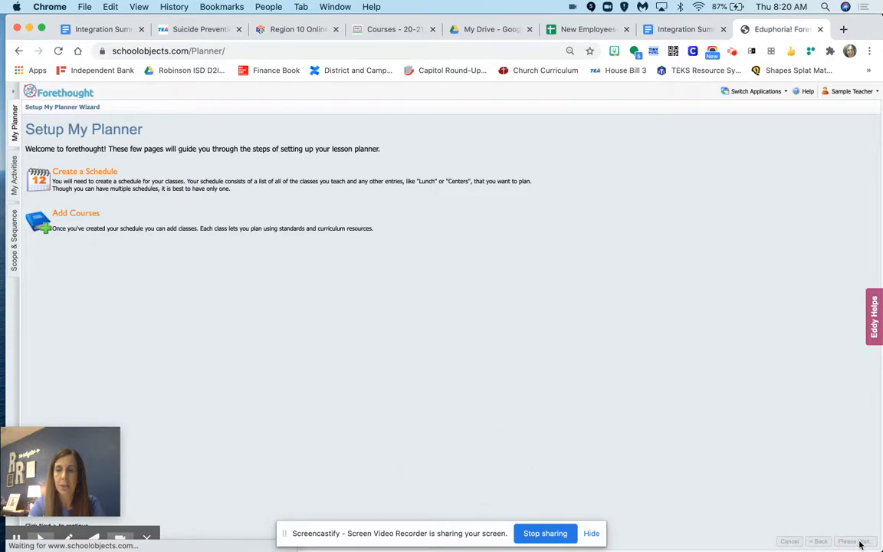
- Title the new schedule "Sample Teacher Schedule" and continue to its entries
click(91, 181)
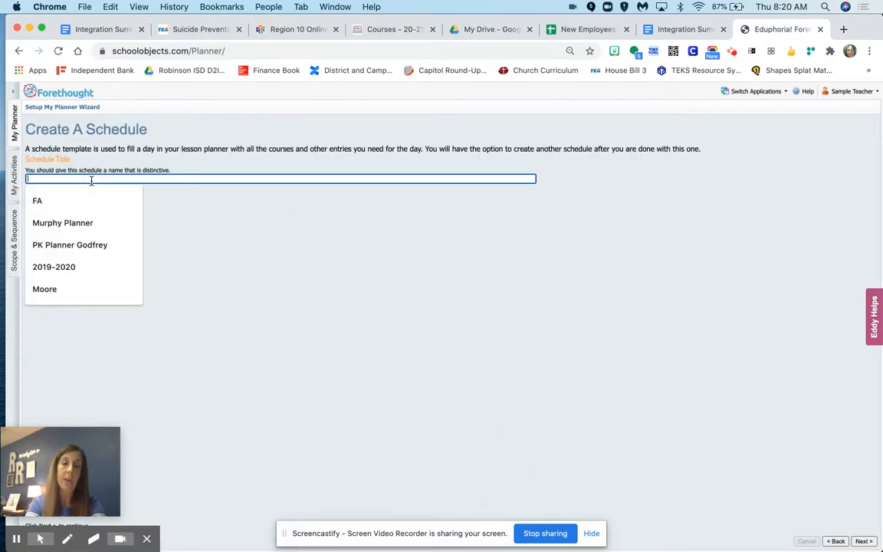
text(Sample Teacher Schedule)
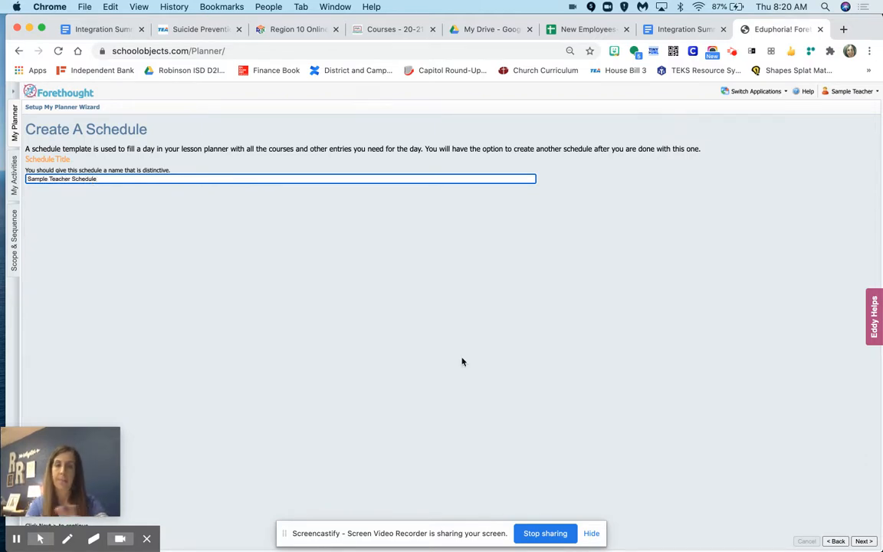
click(862, 542)
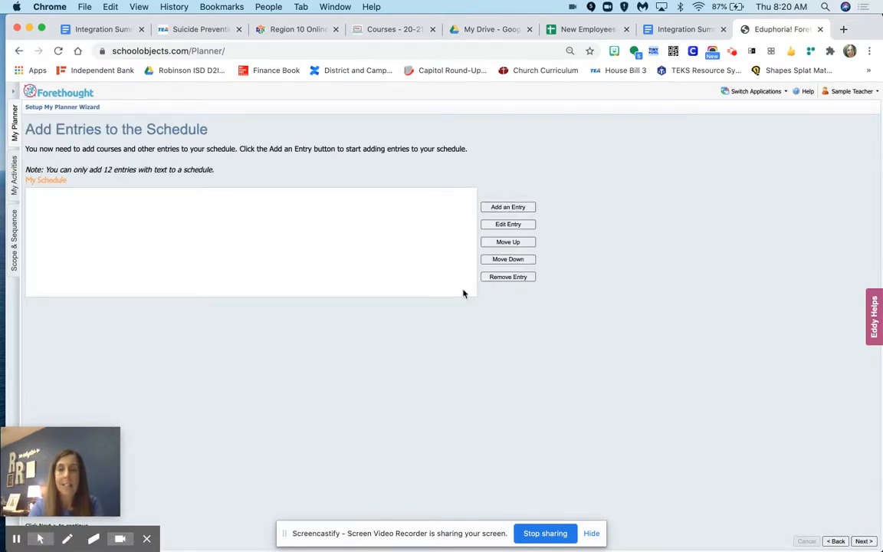
- Start a course entry with learning standards and choose Middle School English Language Arts and Reading, Grade 7
click(520, 207)
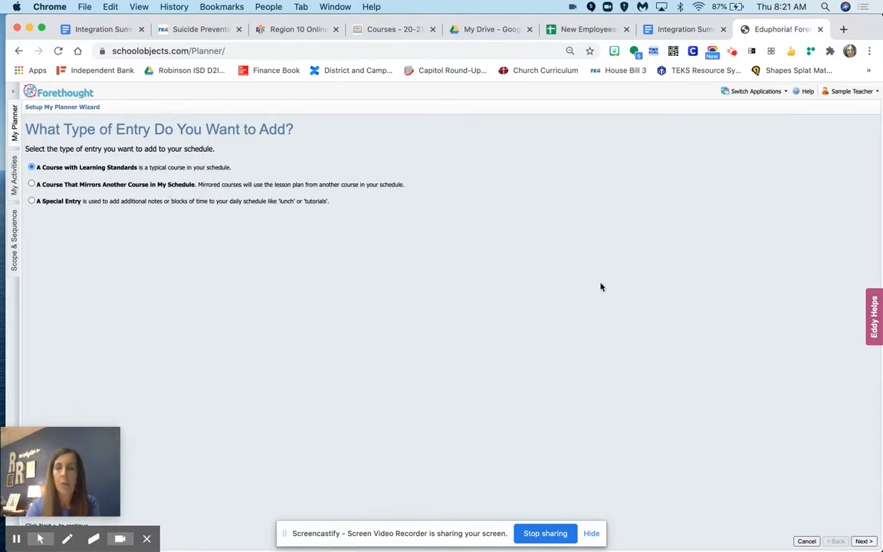
click(863, 541)
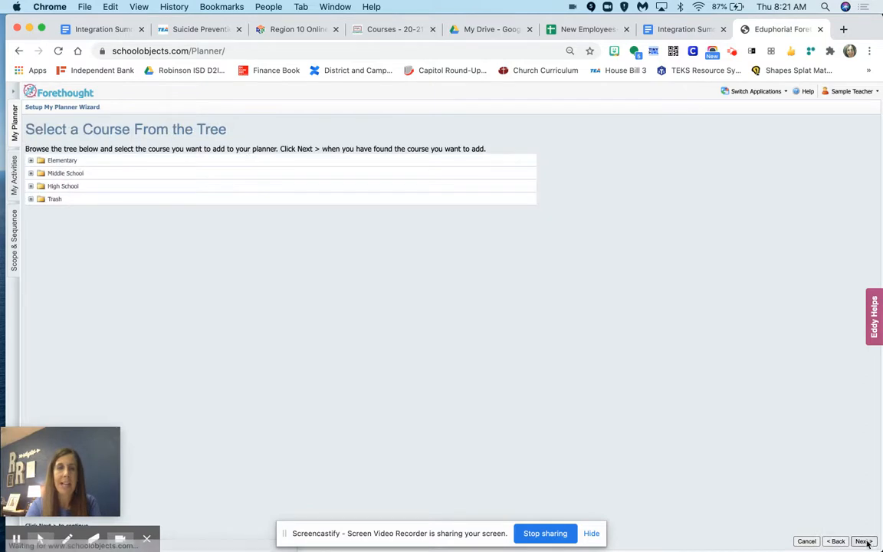
click(81, 173)
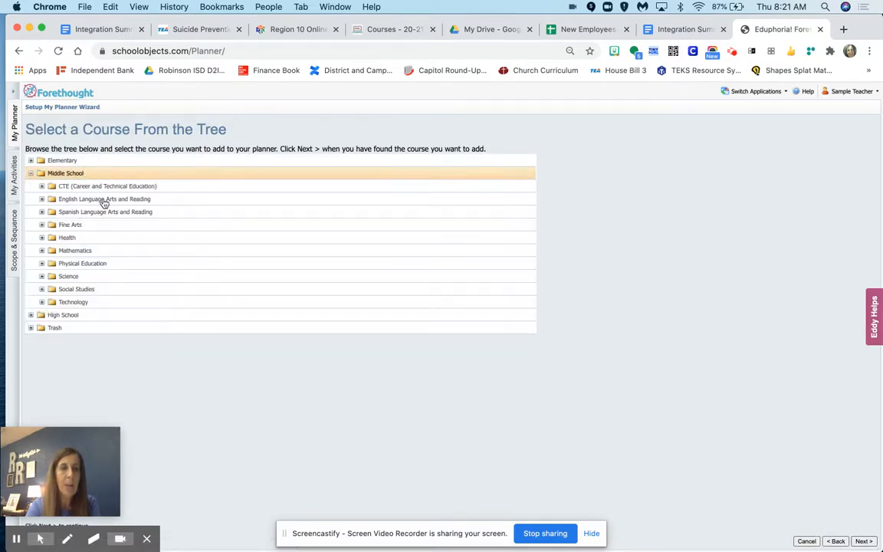
click(109, 200)
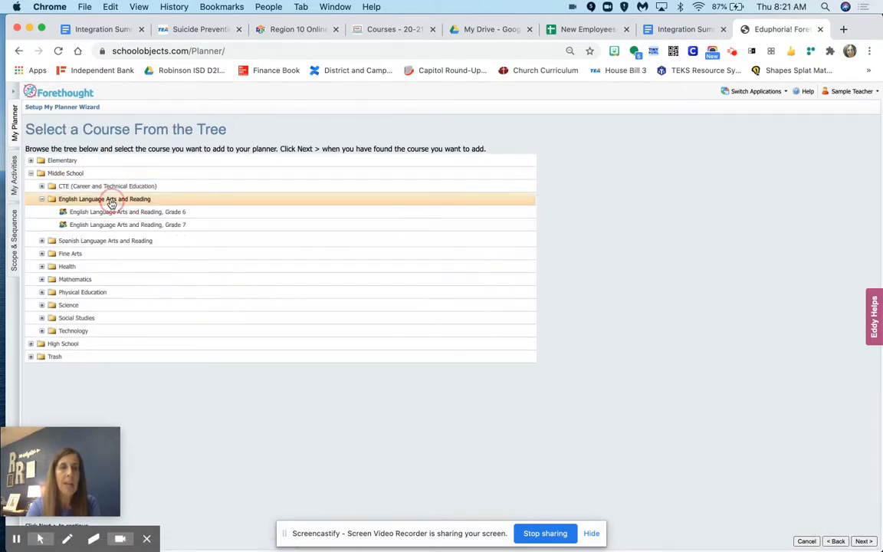
click(151, 225)
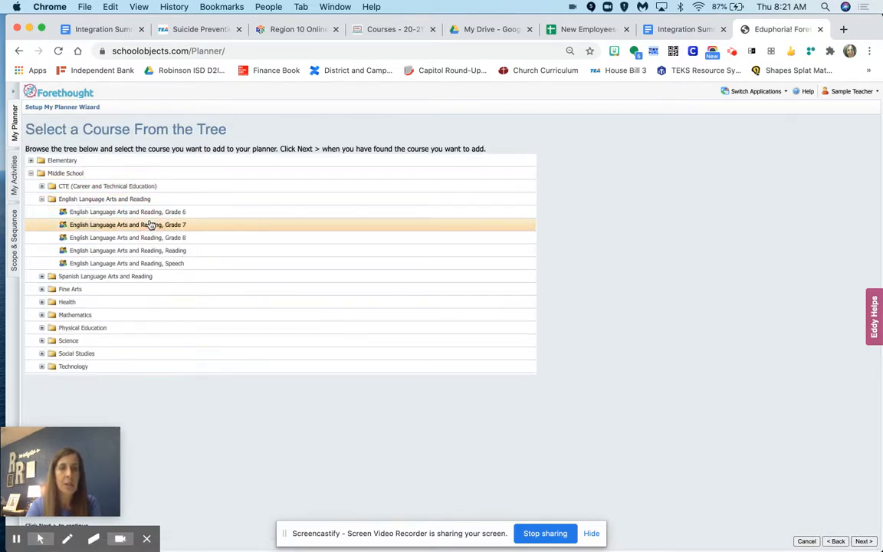
click(859, 542)
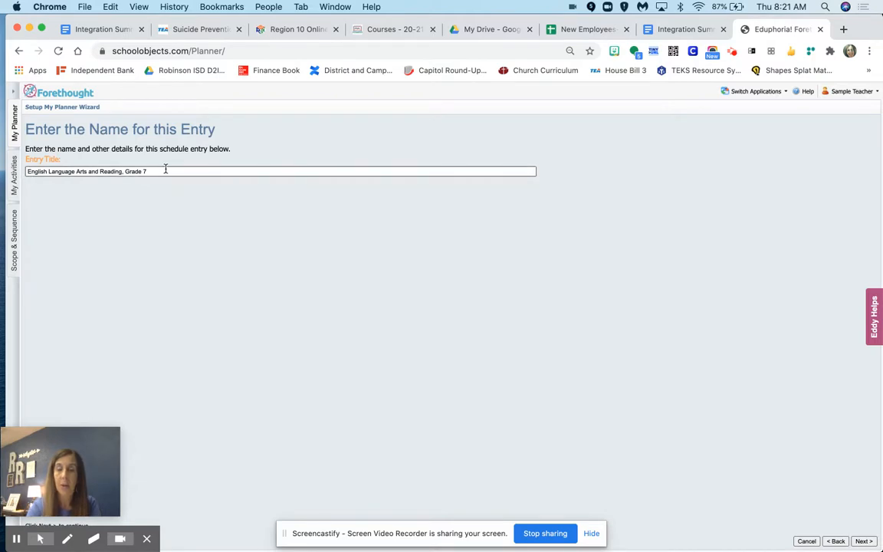
- Title the entry "English Language Arts and Reading Honors, Grade 7" and add it to the schedule
click(123, 171)
text(Honors)
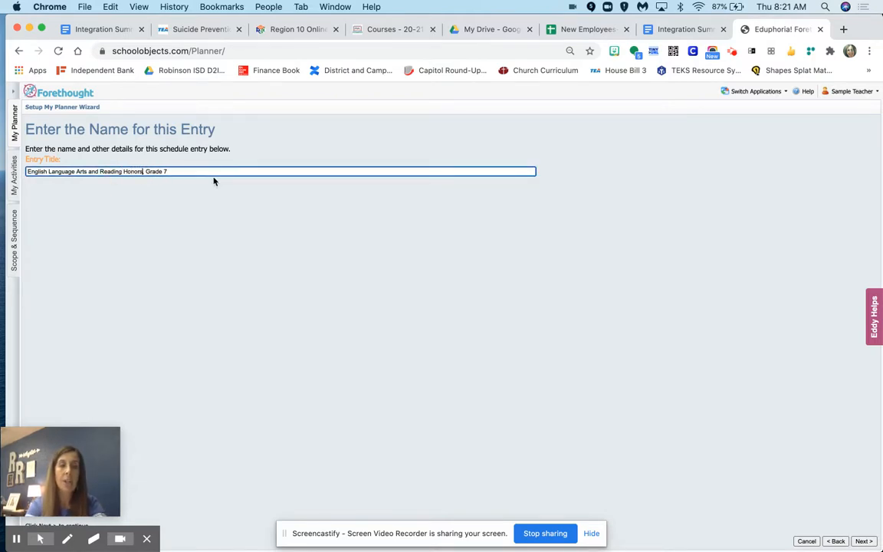
click(865, 541)
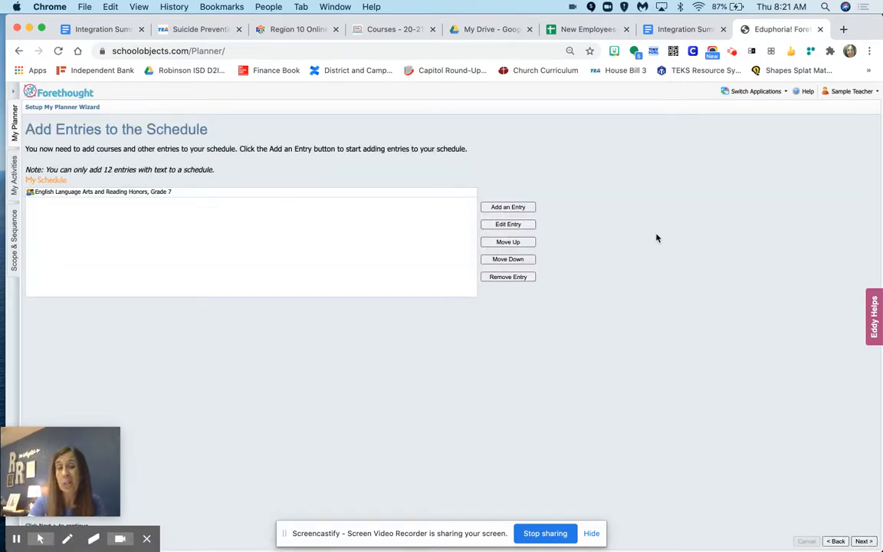
- Add a course entry with learning standards for Middle School English Language Arts and Reading, Grade 8, keeping its default title
click(514, 207)
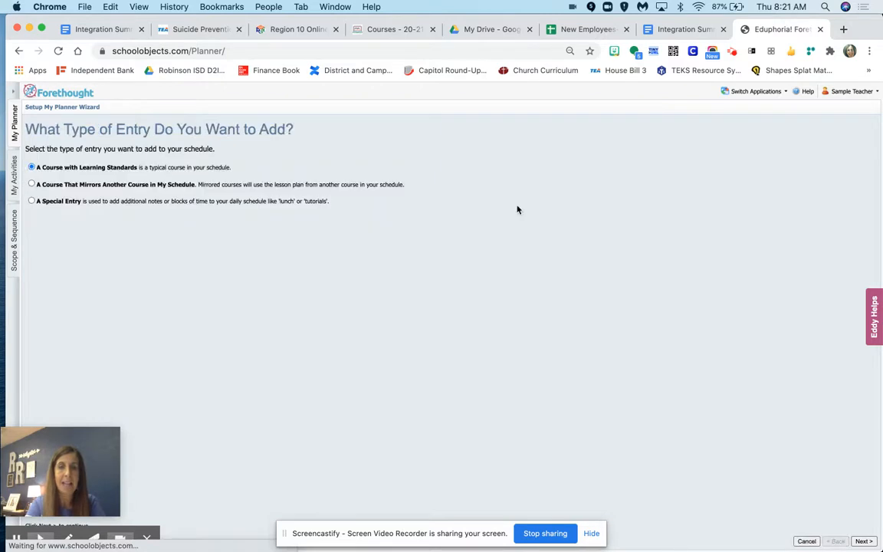
click(865, 541)
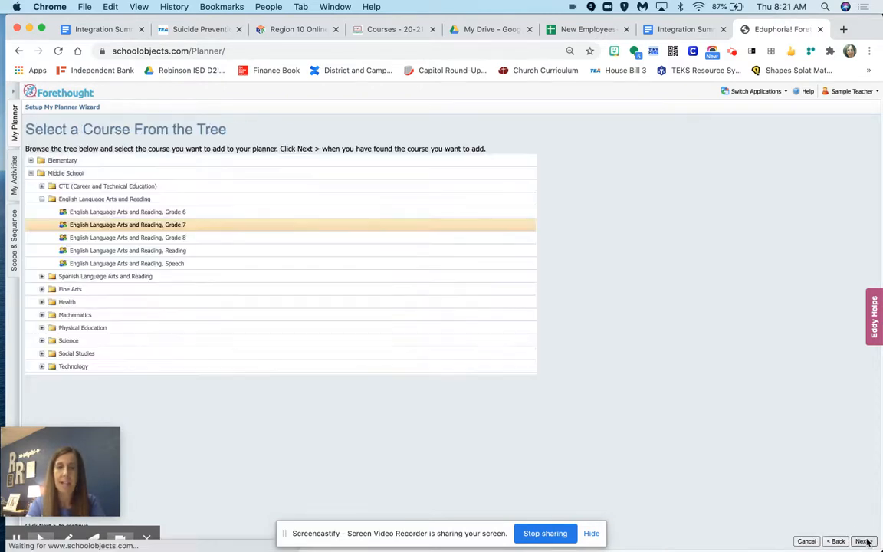
click(178, 237)
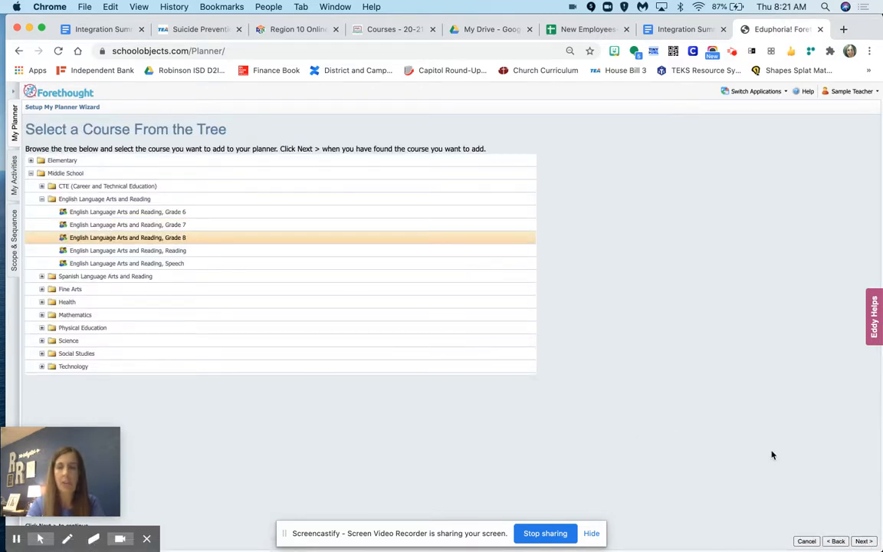
click(862, 542)
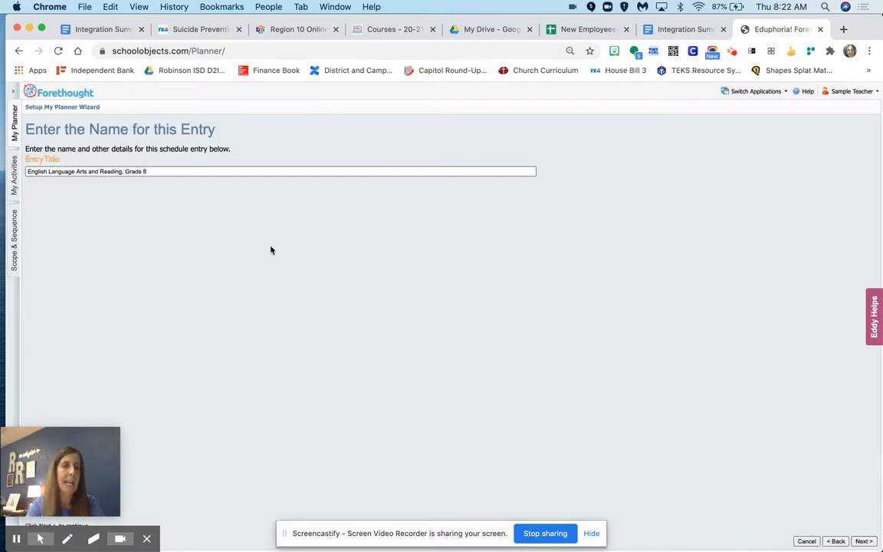
click(862, 542)
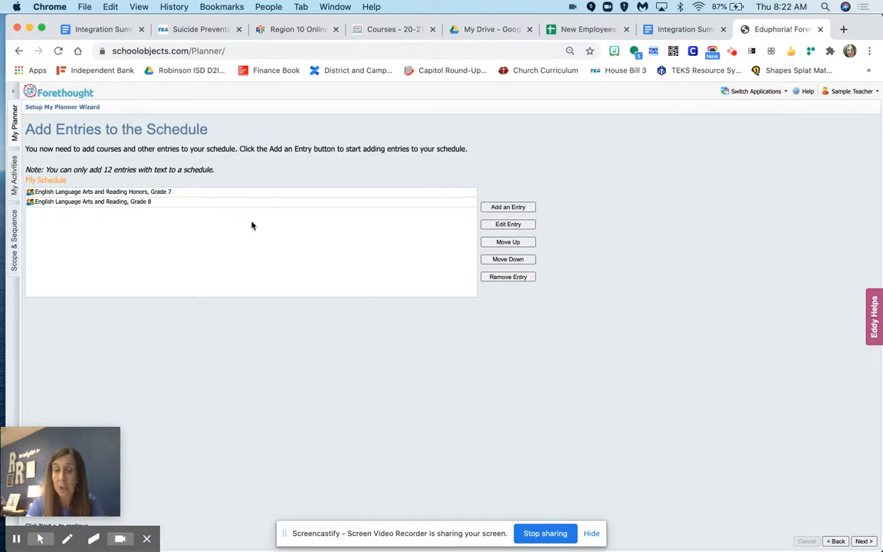
- Add a special entry titled "Sub Plans/Notes" with comments allowed
click(528, 211)
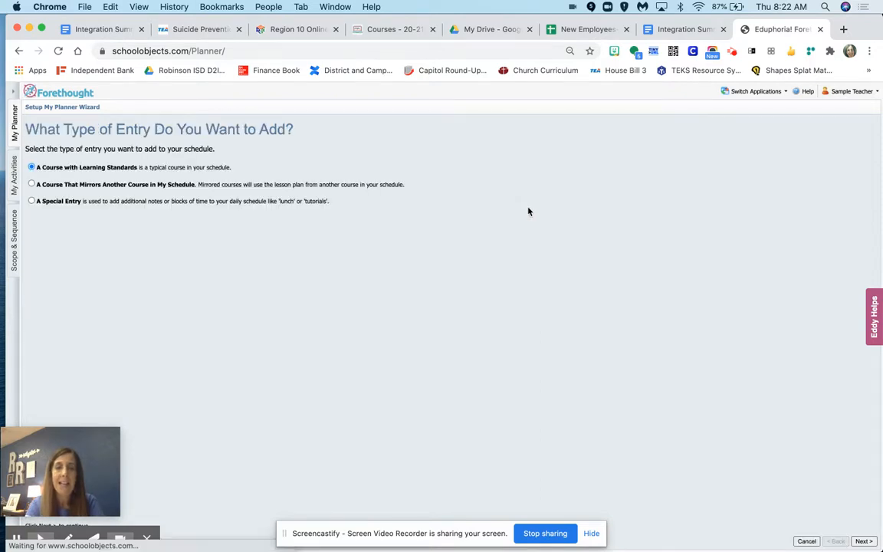
click(153, 201)
click(860, 542)
click(187, 171)
text(Sub Pl)
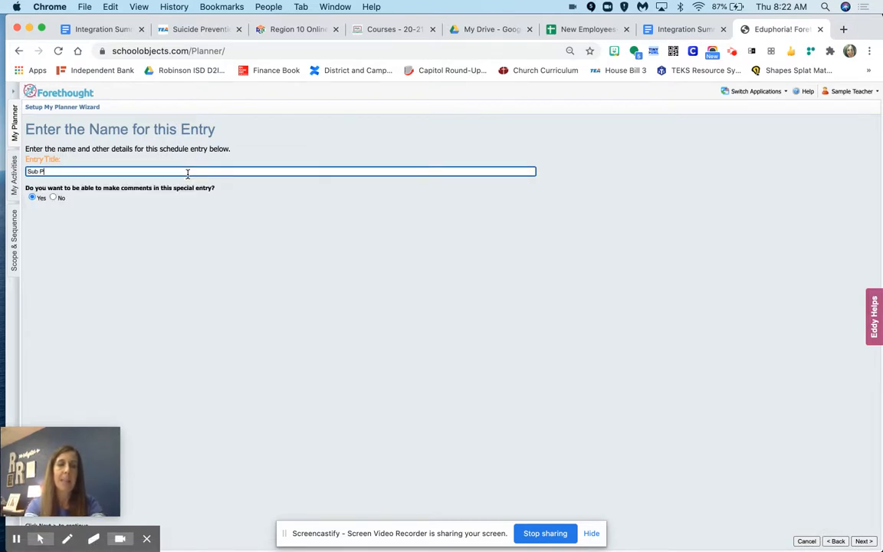
text(ans/Notes)
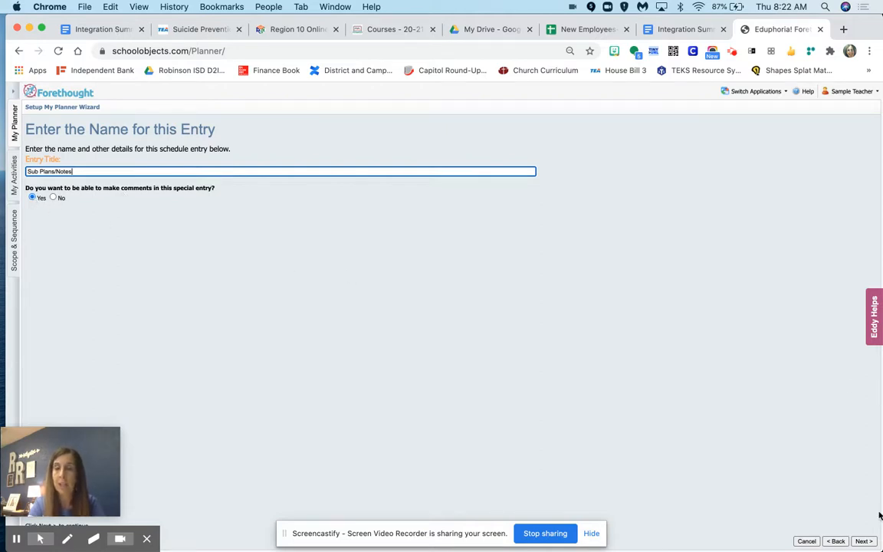
click(863, 541)
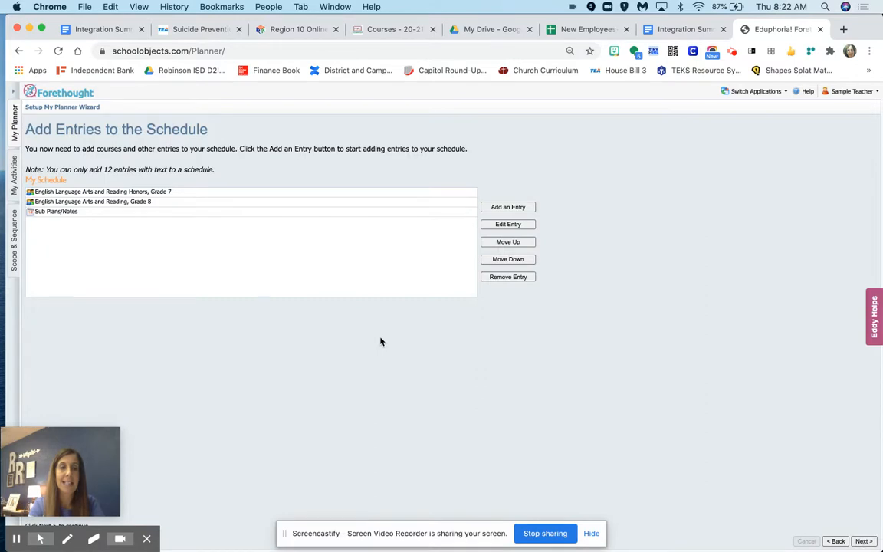
- Move the Sub Plans/Notes entry to the first position in the schedule
click(386, 211)
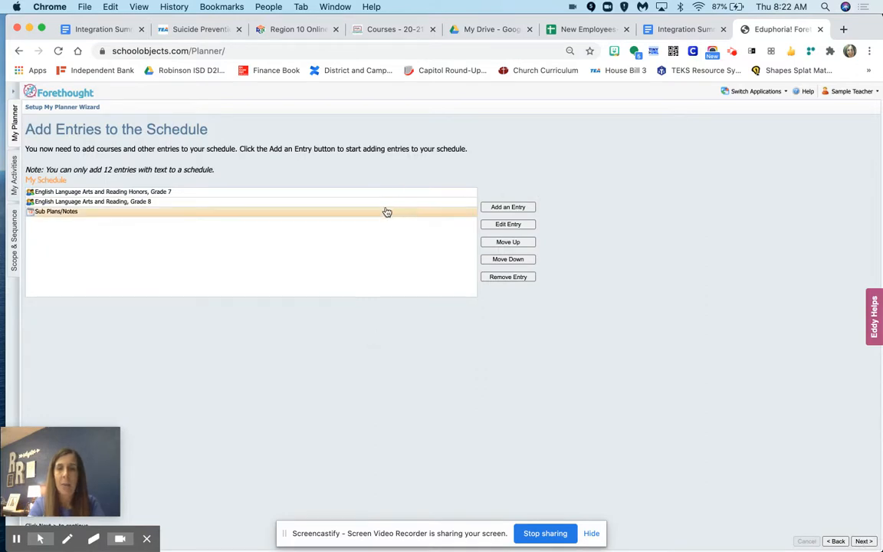
click(508, 243)
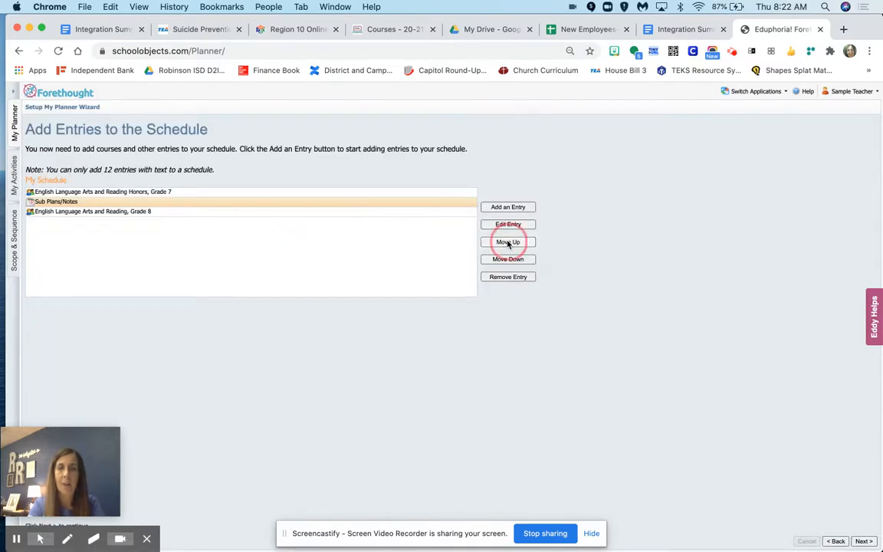
click(507, 243)
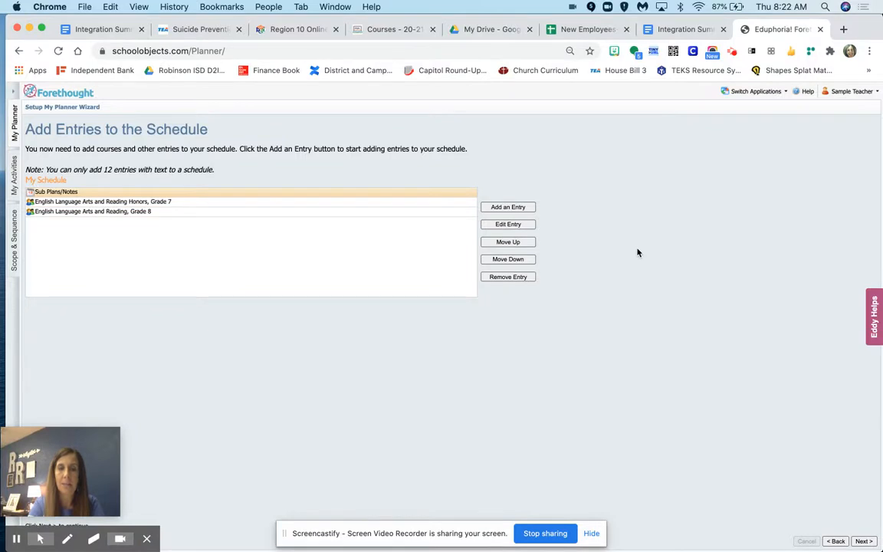
- Finish the planner setup without adding another schedule and begin using the lesson planner
click(863, 542)
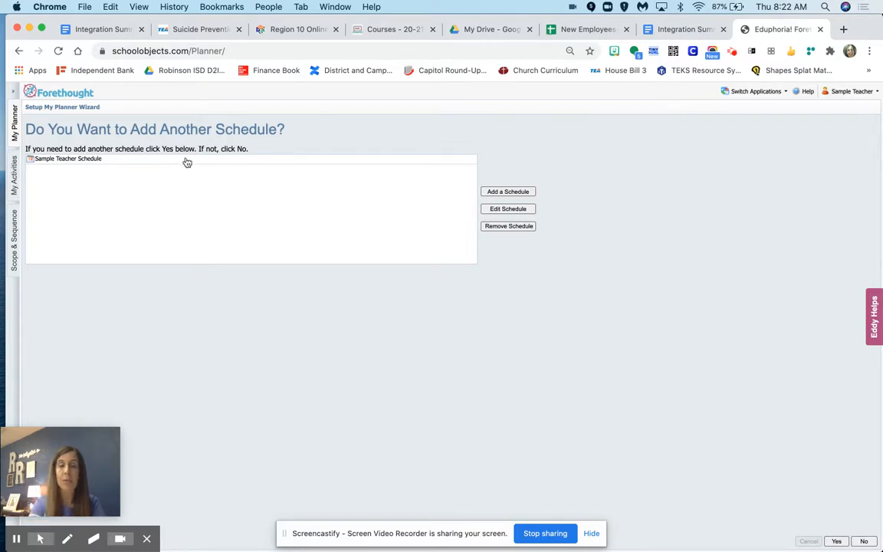
click(838, 542)
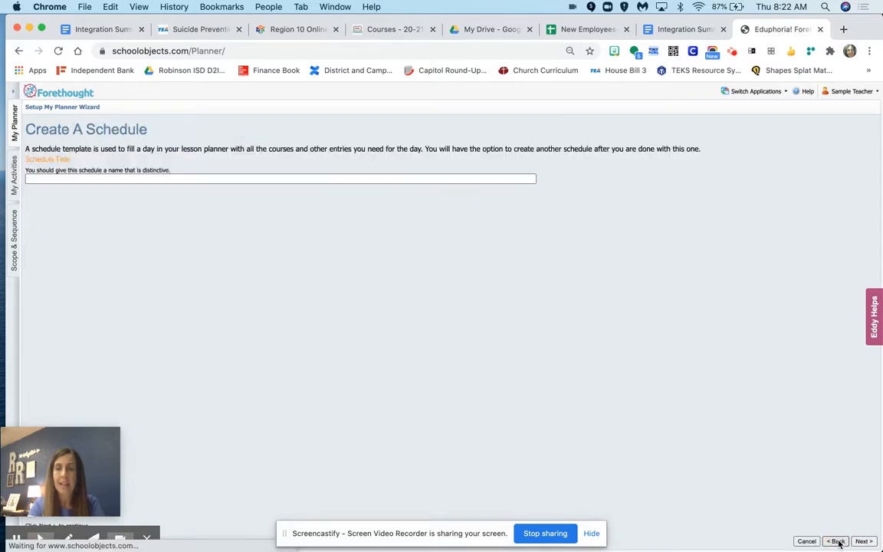
click(837, 541)
click(865, 541)
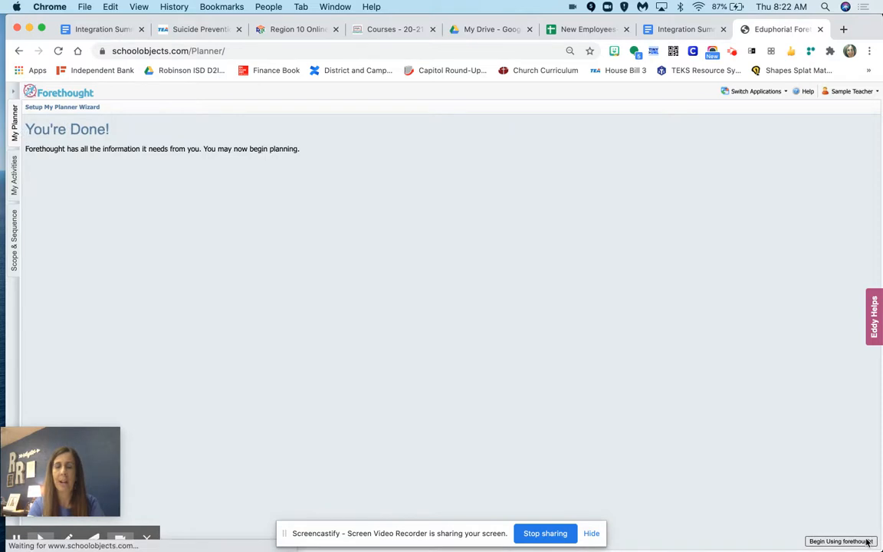
click(851, 540)
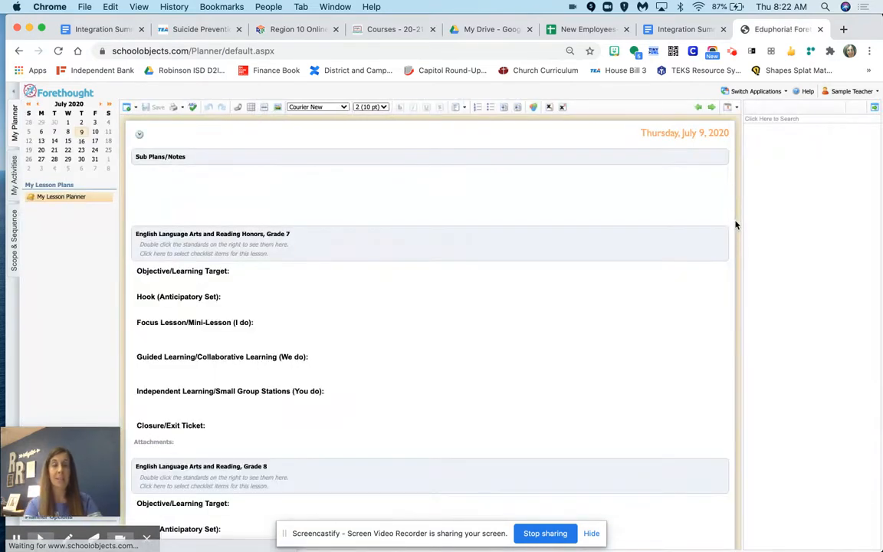
- Enter a line of filler text in the Sub Plans/Notes entry for July 9, 2020
click(140, 178)
text(jjjjjjhjnhkhjkhk)
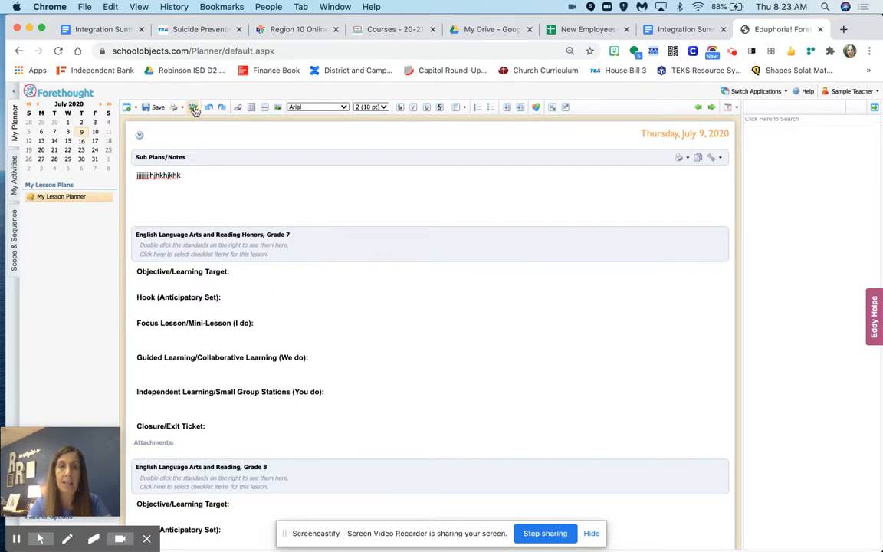
- View the link insertion and table insertion dialogs for the notes, dismissing each without inserting anything
click(238, 108)
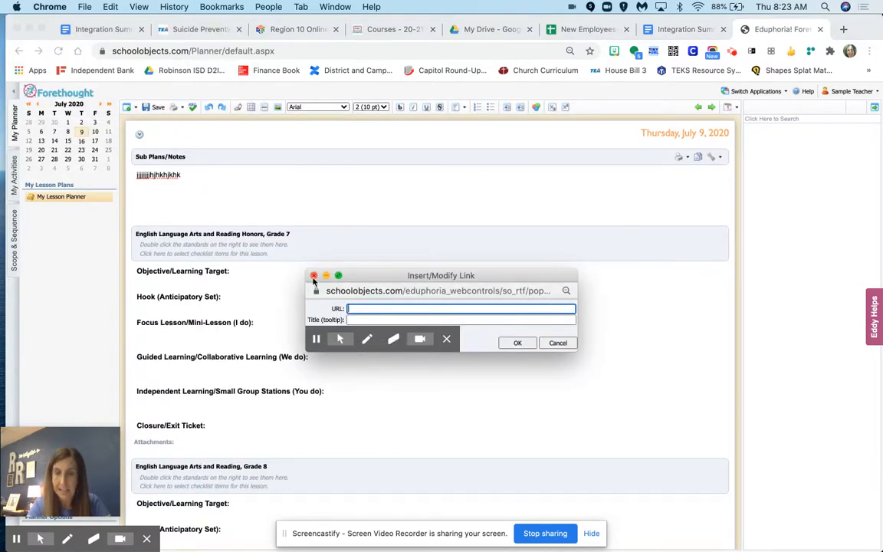
click(313, 276)
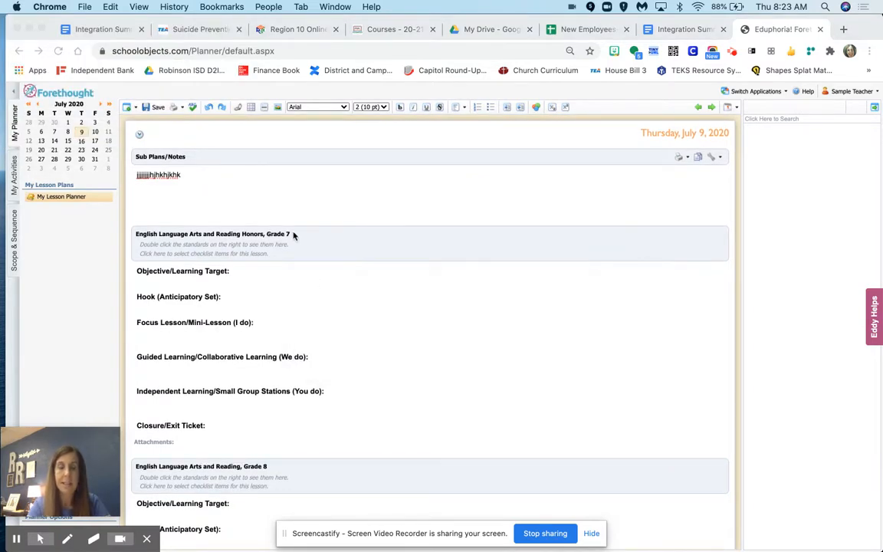
click(251, 107)
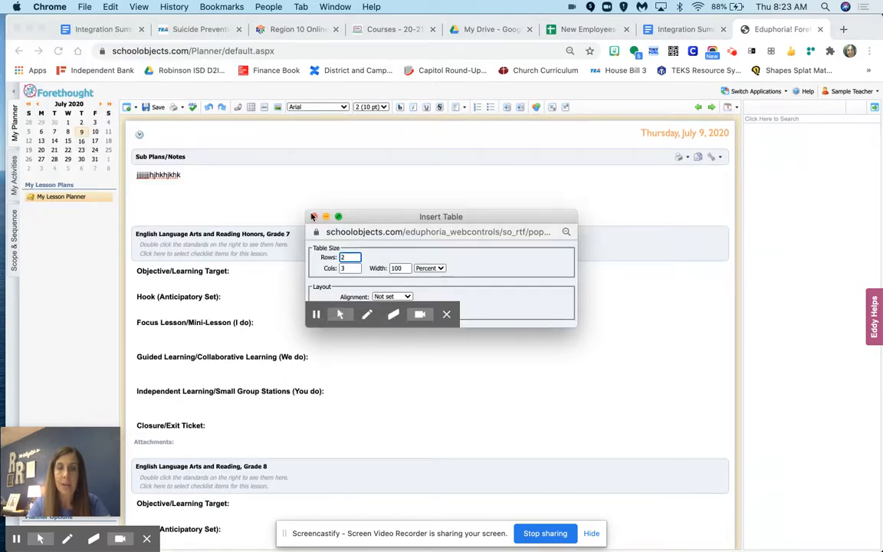
click(313, 218)
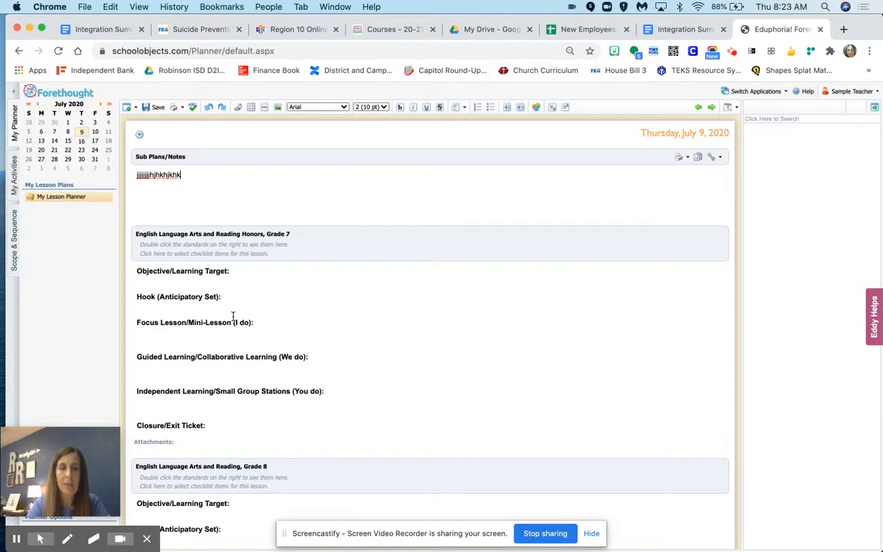
- Enter filler text under Hook (Anticipatory Set) and Focus Lesson/Mini-Lesson in the Grade 7 Honors entry
click(253, 301)
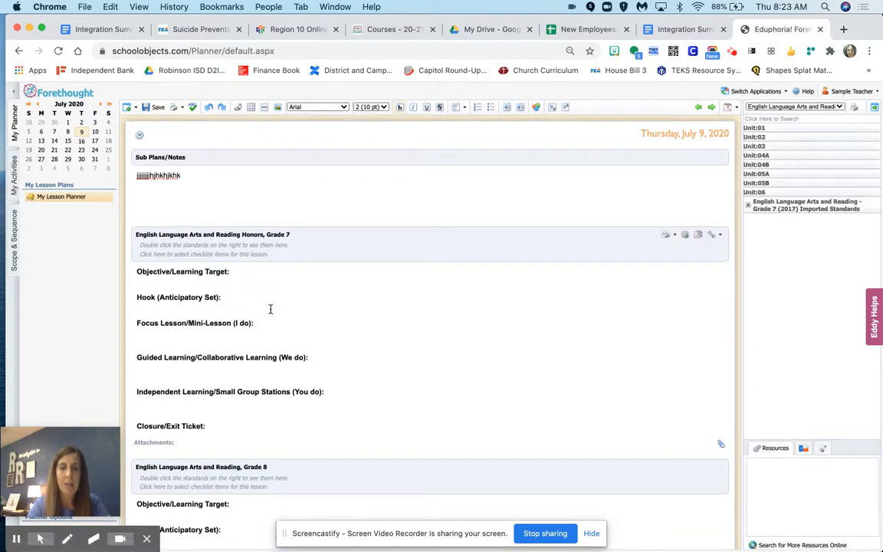
text(jkjklhkljklj)
click(268, 333)
text(lhlkhlhlh)
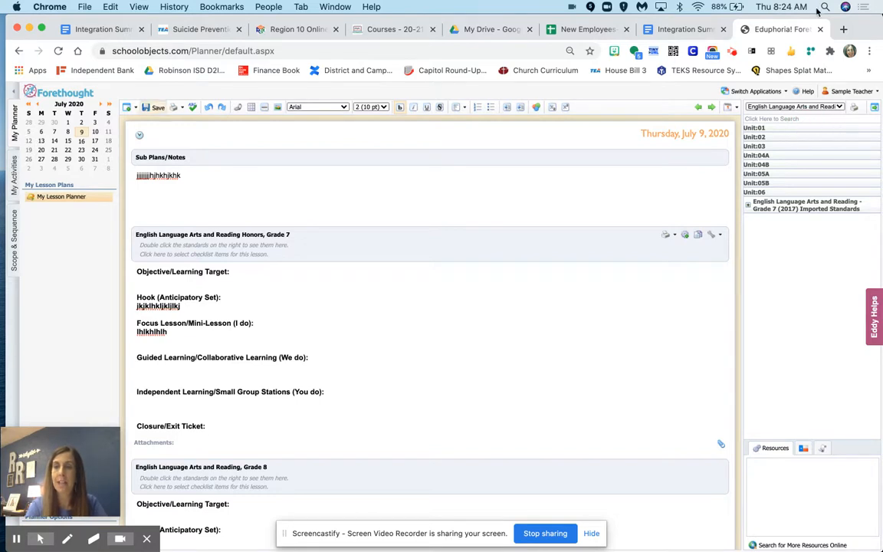
- Expand the Grade 7 (2017) Imported Standards and add the self-sustained reading standard [4] to the Grade 7 Honors lesson
drag(866, 22, 849, 22)
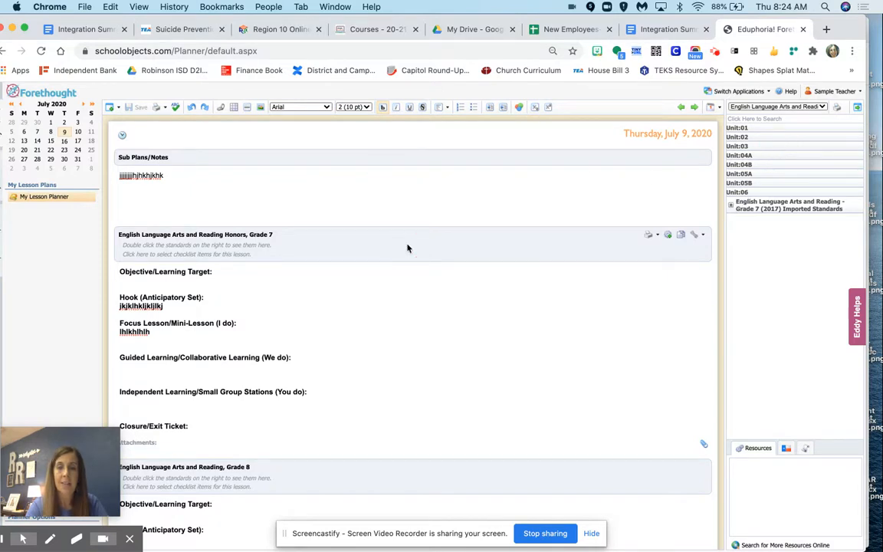
click(750, 183)
click(731, 204)
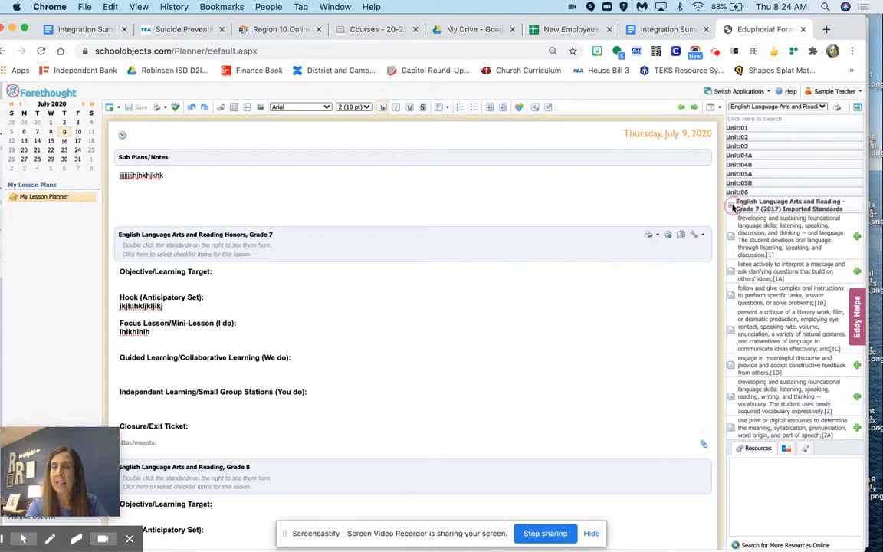
scroll(813, 320, down, 5)
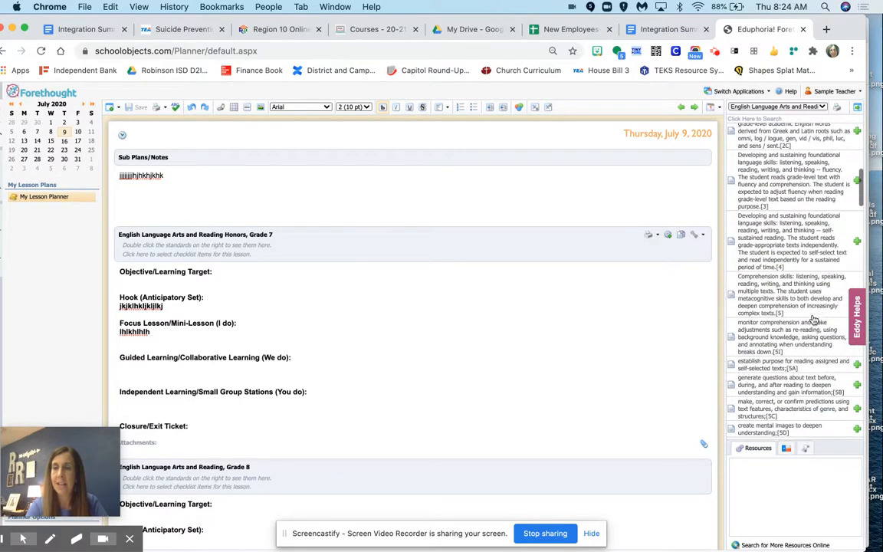
double_click(767, 221)
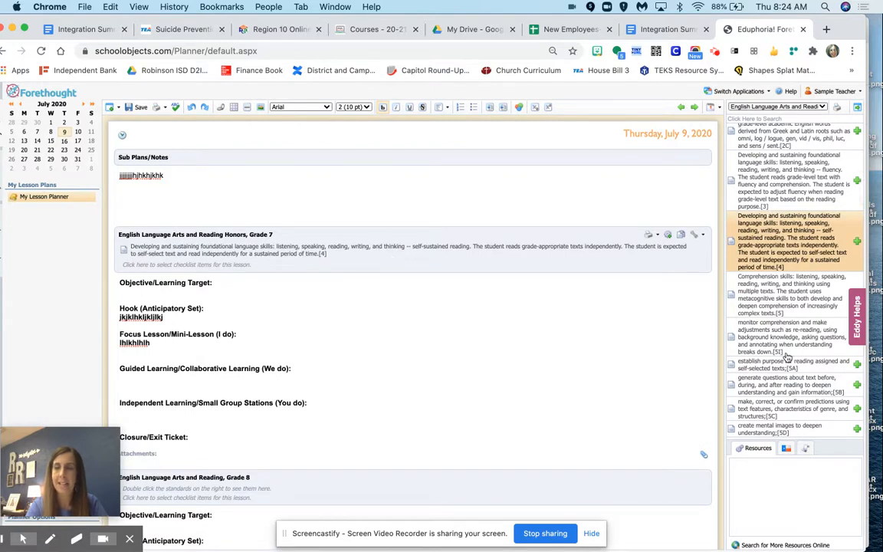
- Remove the self-sustained reading standard [4] from the Grade 7 Honors lesson
scroll(794, 359, down, 3)
scroll(793, 359, down, 2)
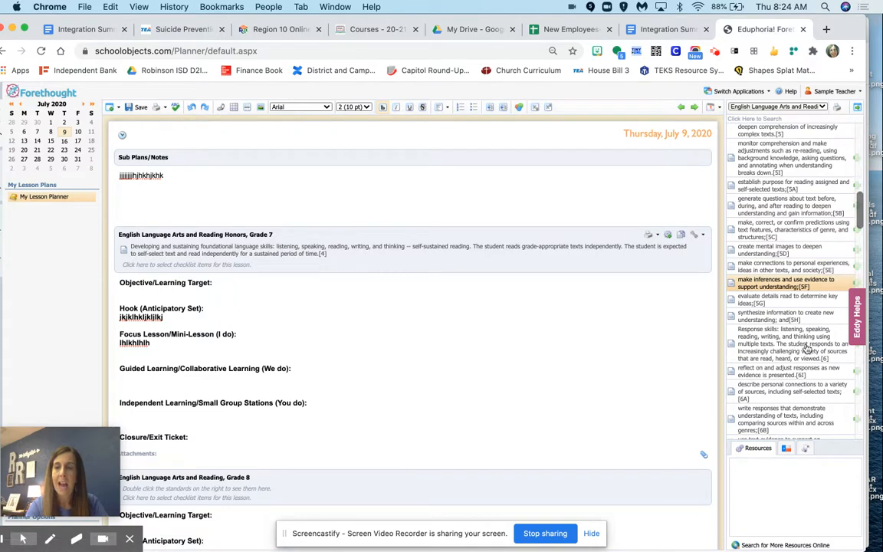
scroll(840, 371, down, 1)
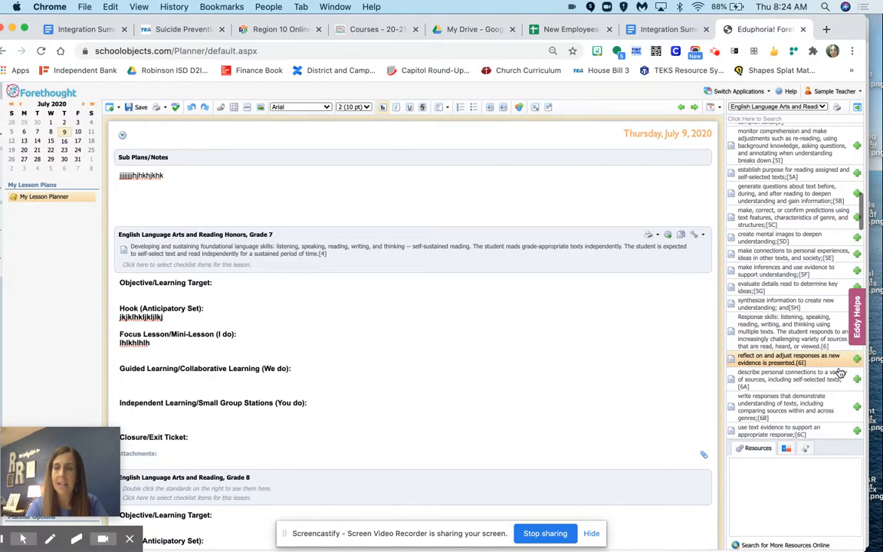
scroll(855, 365, down, 7)
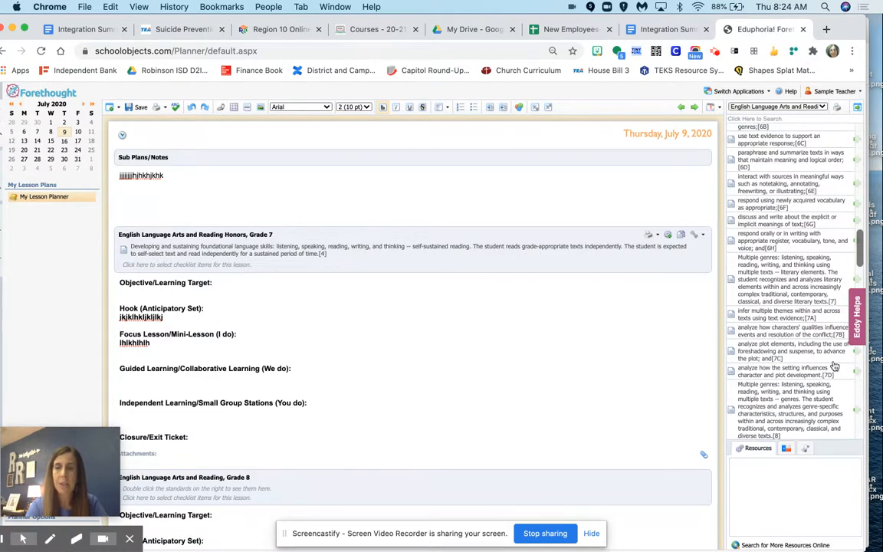
scroll(834, 361, down, 4)
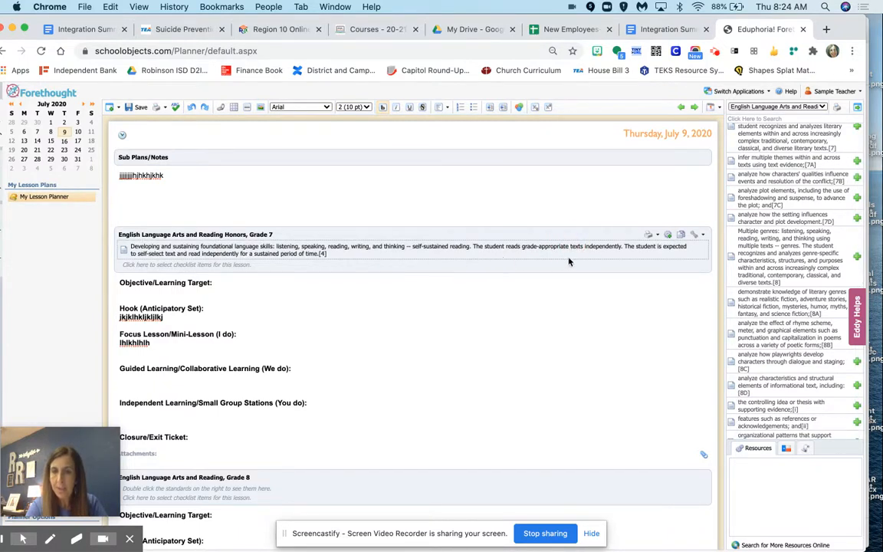
right_click(600, 252)
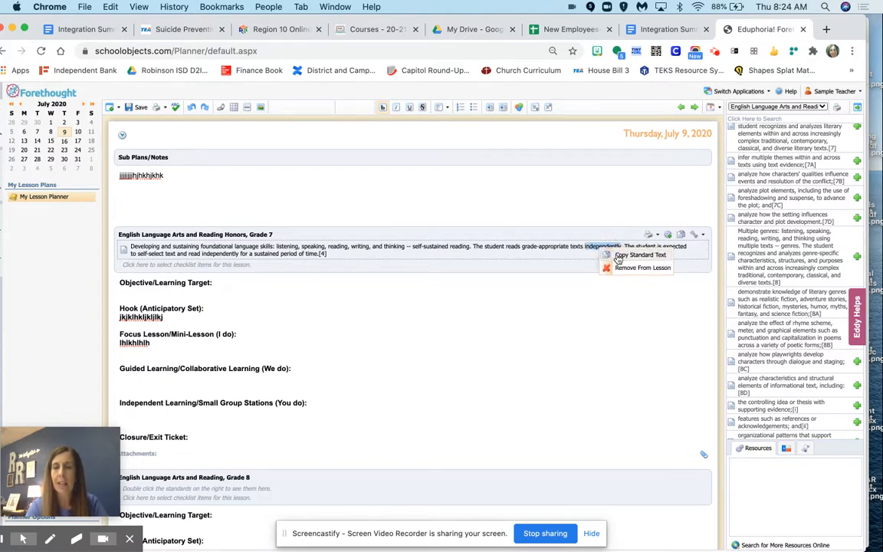
click(627, 268)
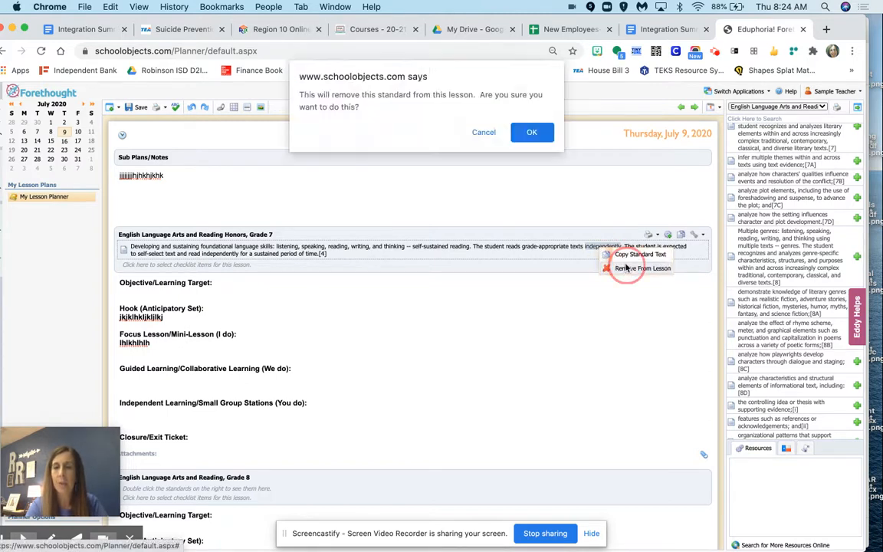
click(533, 132)
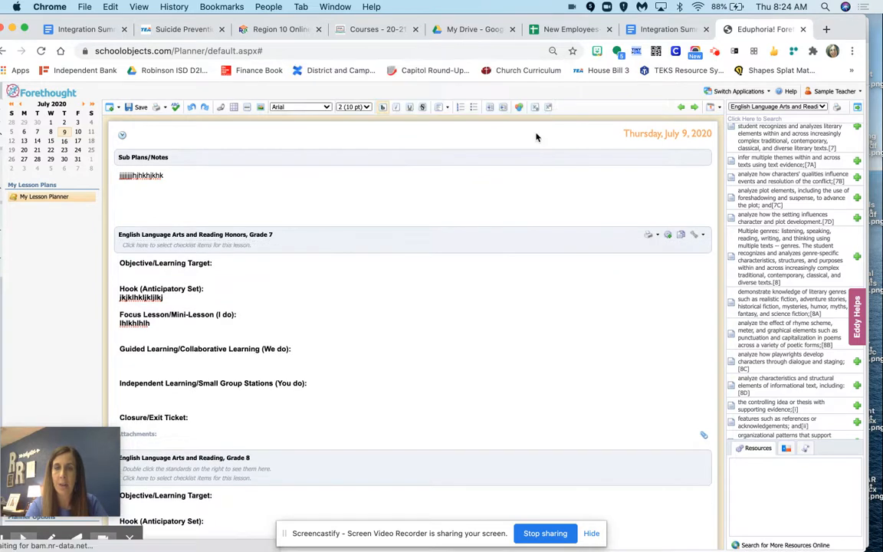
- Add the standard "infer multiple themes within and across texts using text evidence" [7A] to the Grade 7 Honors lesson
click(703, 237)
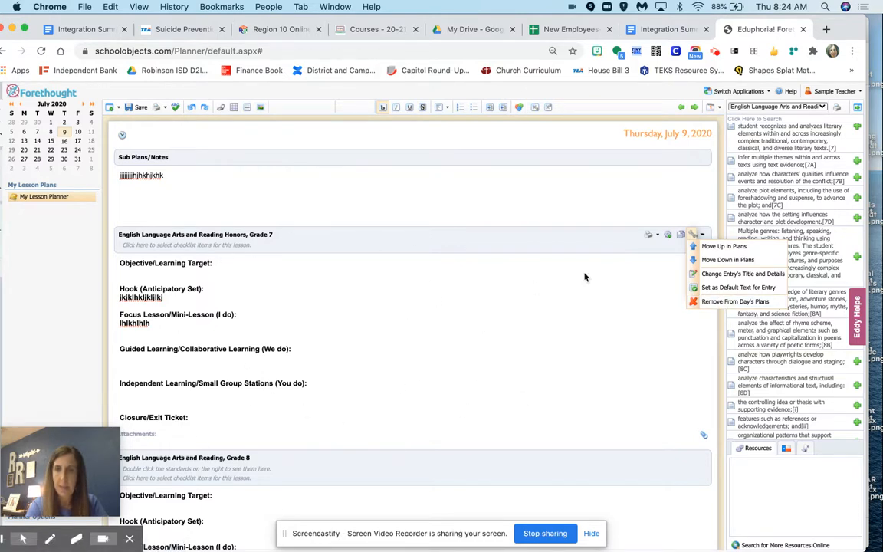
click(701, 236)
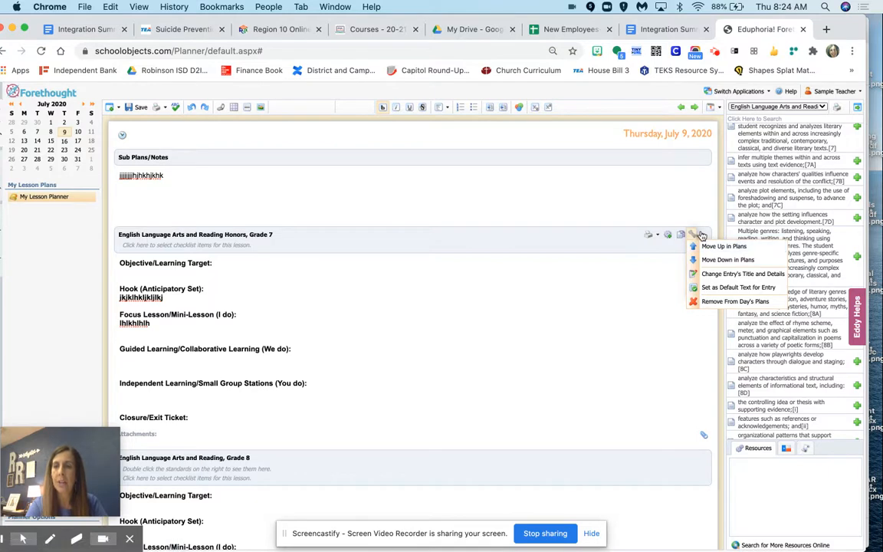
click(857, 162)
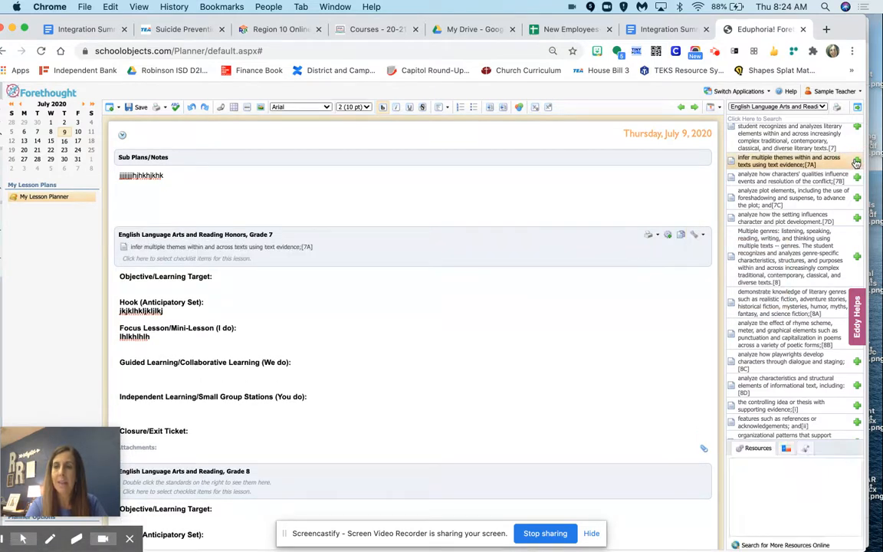
- Remove standard [7A] from the Grade 7 Honors lesson
click(272, 251)
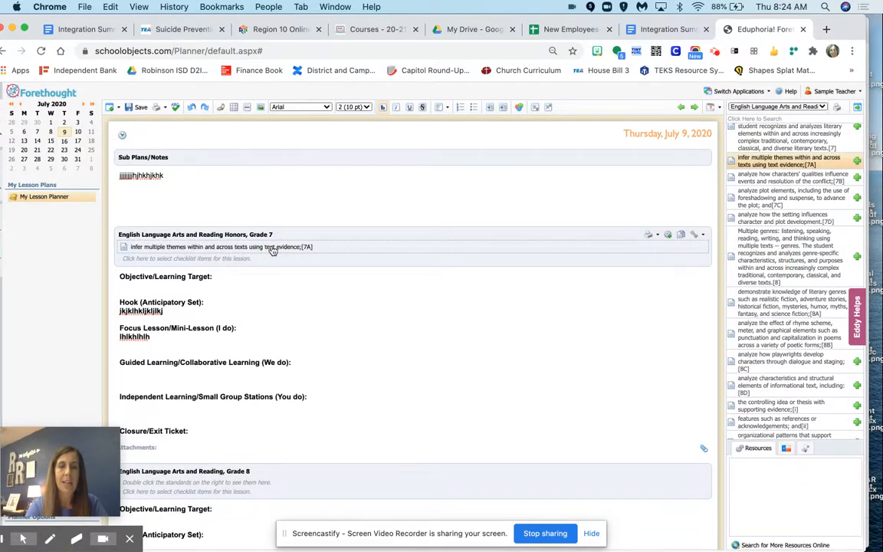
right_click(366, 252)
click(398, 268)
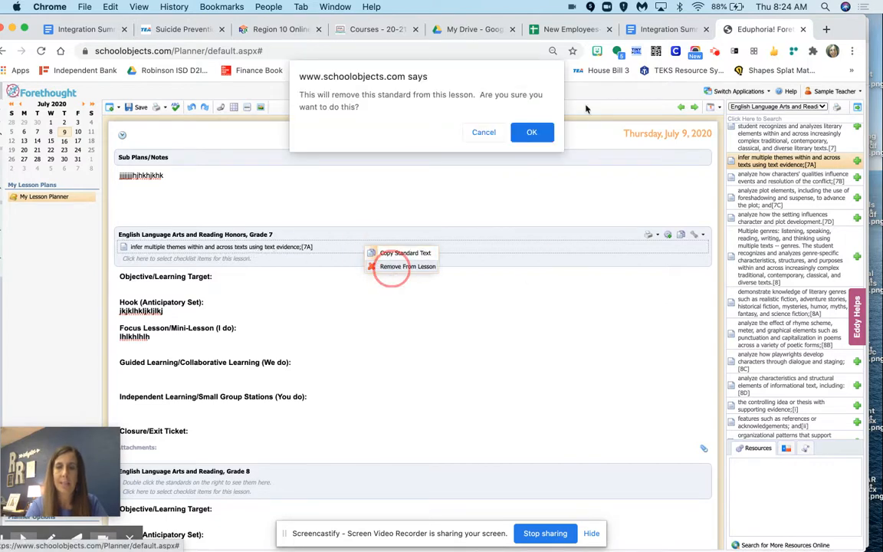
click(532, 132)
- Delete the filler text and its line under Hook (Anticipatory Set) in the Grade 7 Honors entry
click(702, 234)
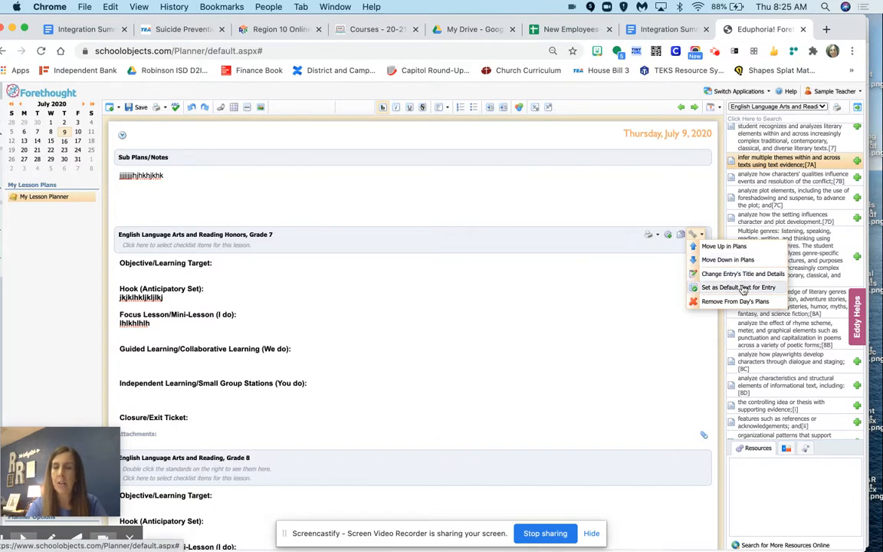
click(585, 256)
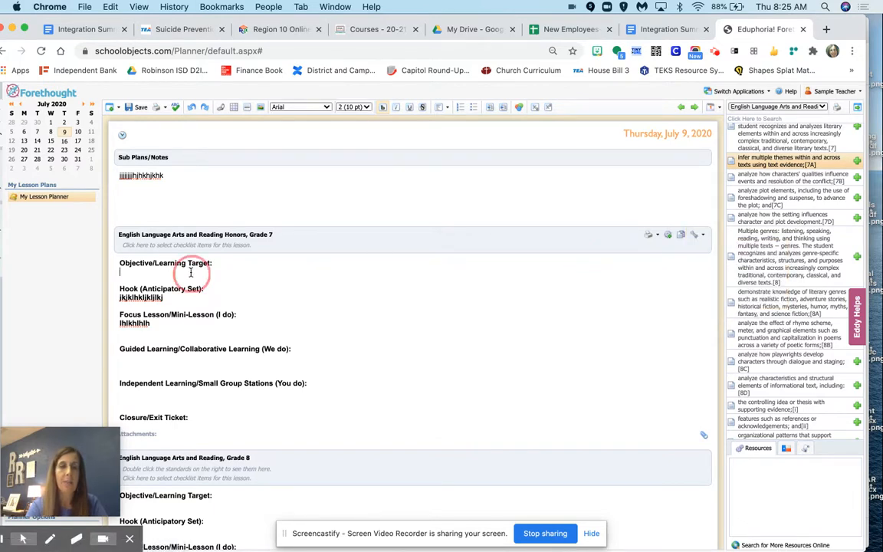
drag(167, 297, 119, 297)
key(BackSpace)
key(BackSpace)
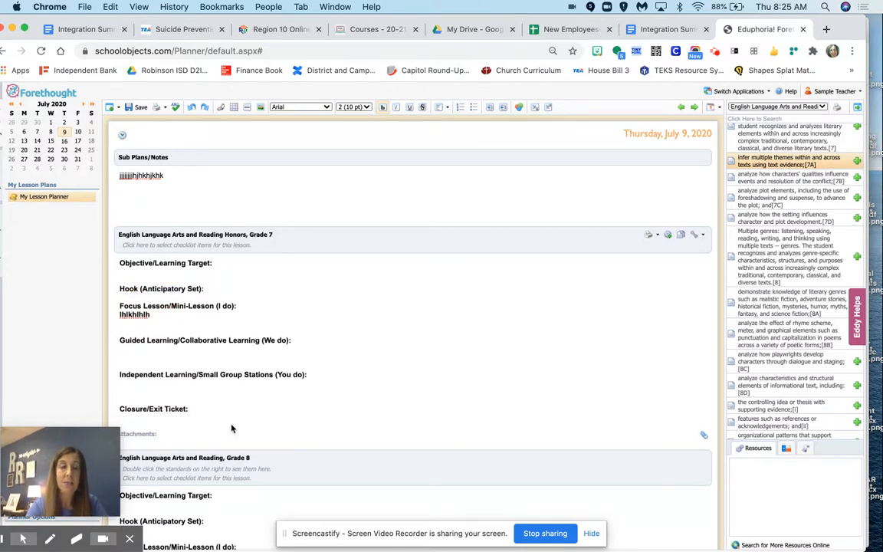
- Add the line "Oral administration - JK, KK, CK" below Closure/Exit Ticket in the Grade 7 Honors entry
key(Return)
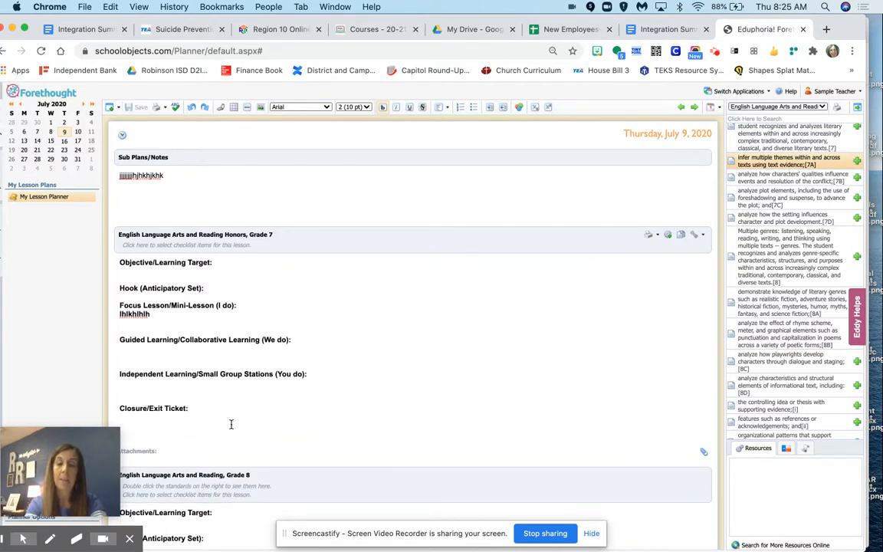
text(Oral administration - JK, KK, CK)
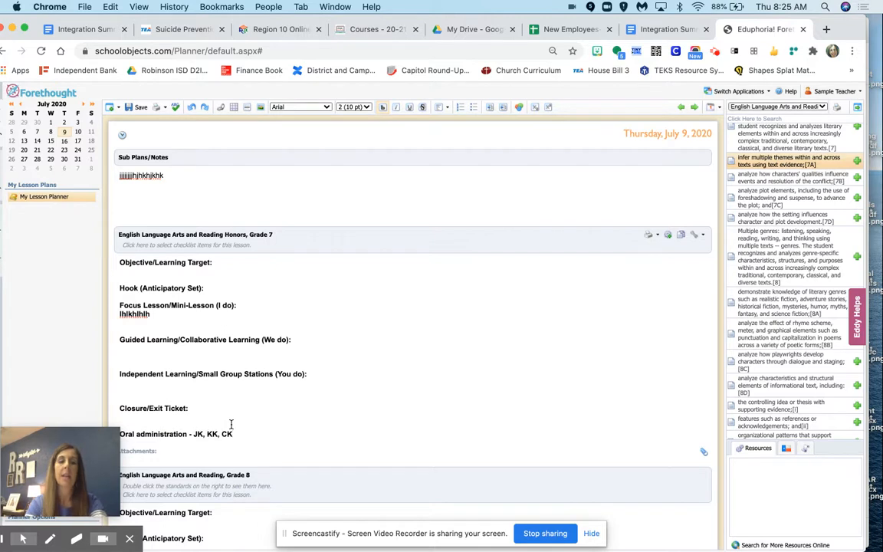
- Set the current text of the Grade 7 Honors lesson as the default text for that entry
click(703, 238)
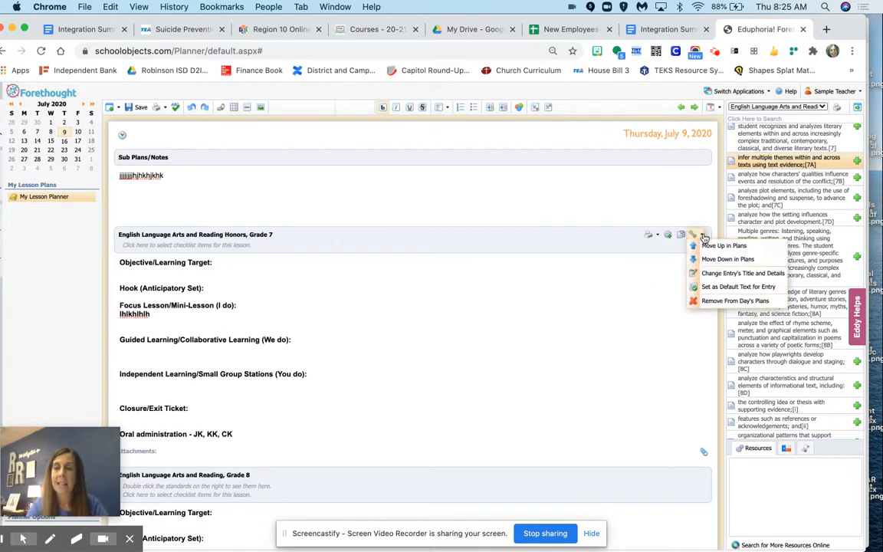
click(710, 289)
click(533, 121)
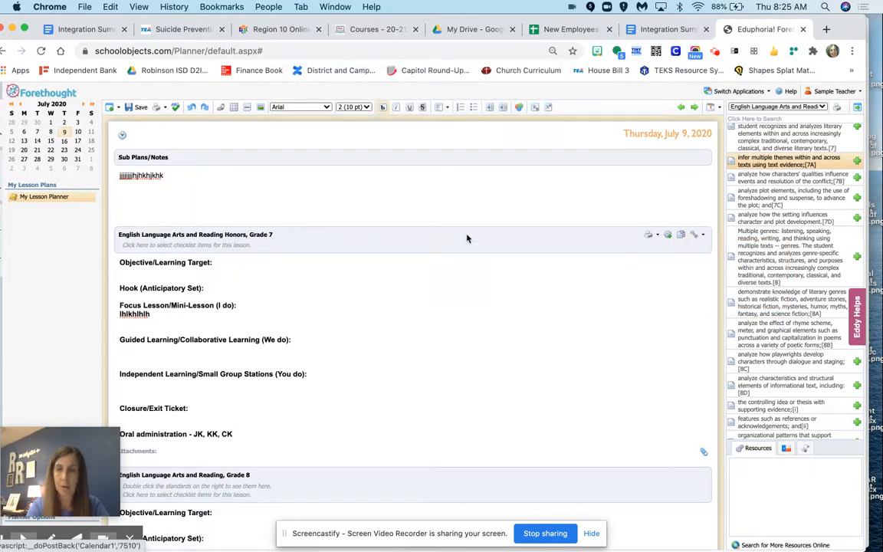
click(680, 236)
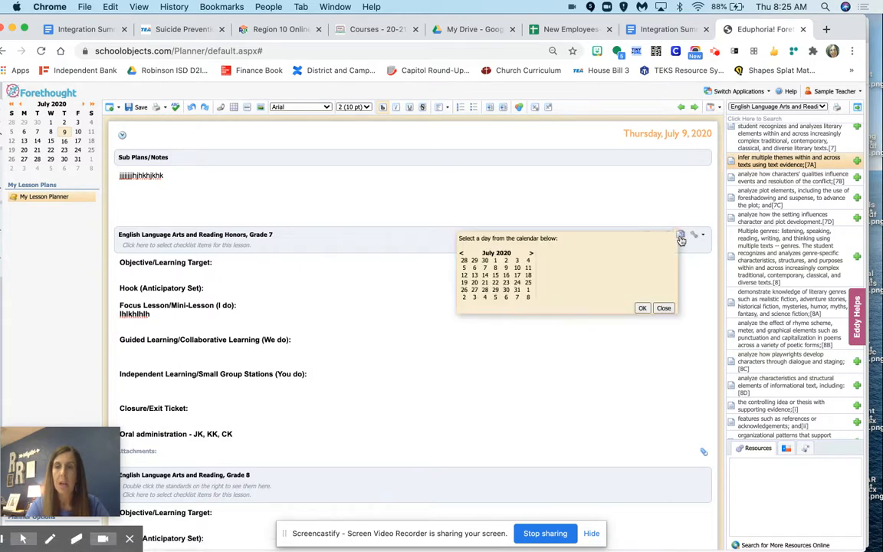
click(643, 308)
click(664, 307)
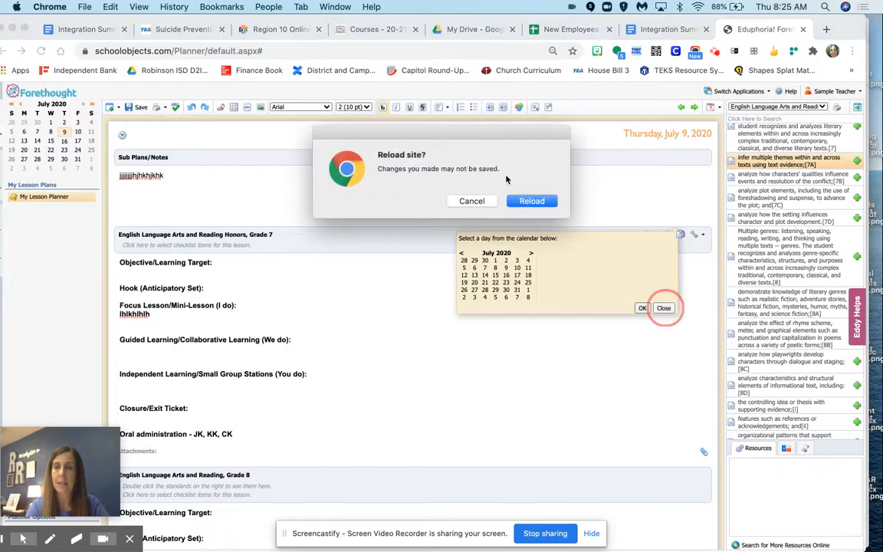
click(472, 201)
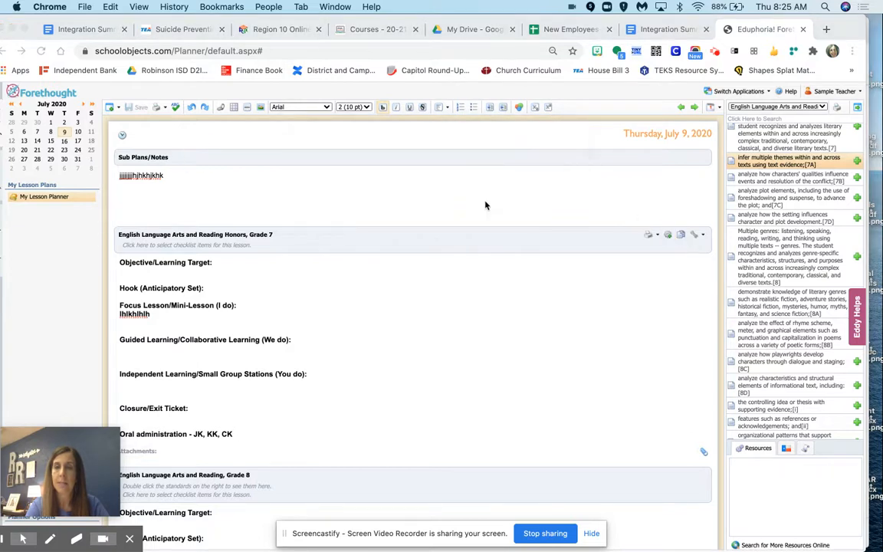
- Add the Grade 7 Honors lesson to the teacher's saved activities and acknowledge the message
click(667, 236)
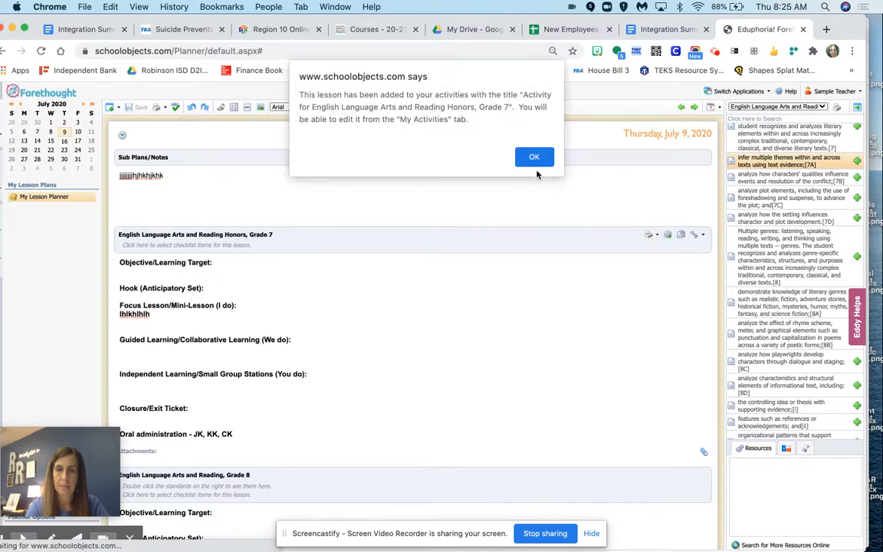
click(535, 158)
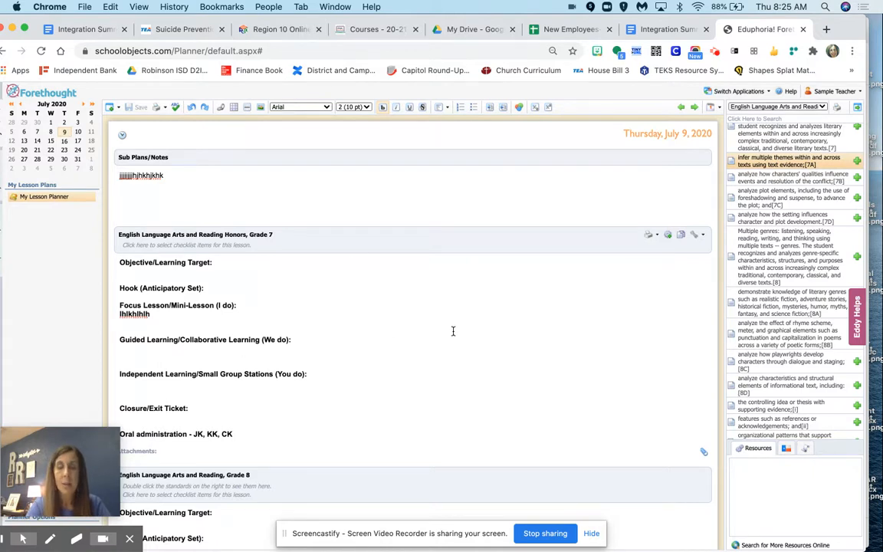
- Display the lesson plans by course and review the week of July 6 for English Language Arts and Reading Honors, Grade 7
click(718, 108)
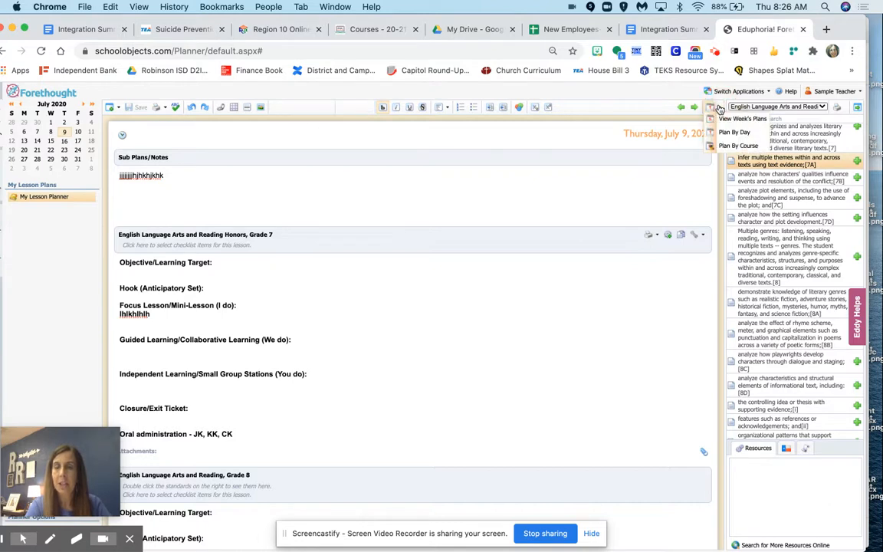
click(738, 146)
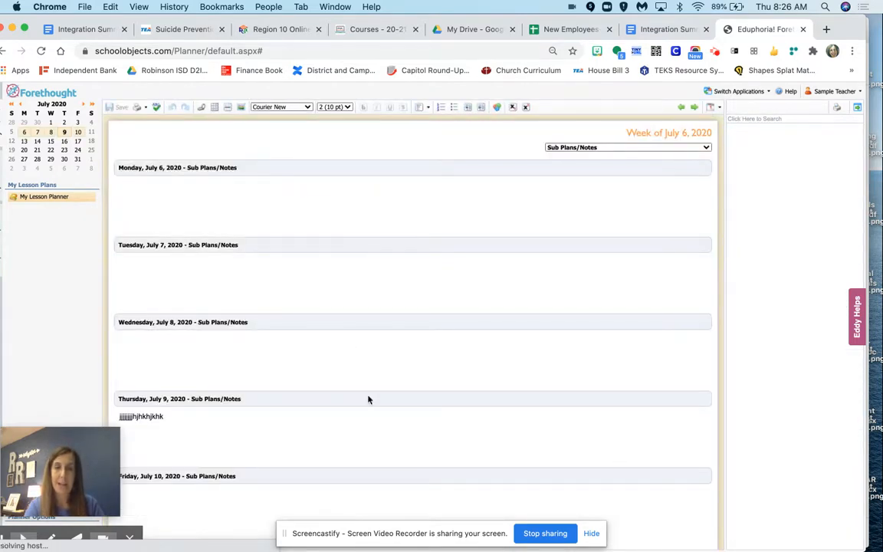
click(704, 148)
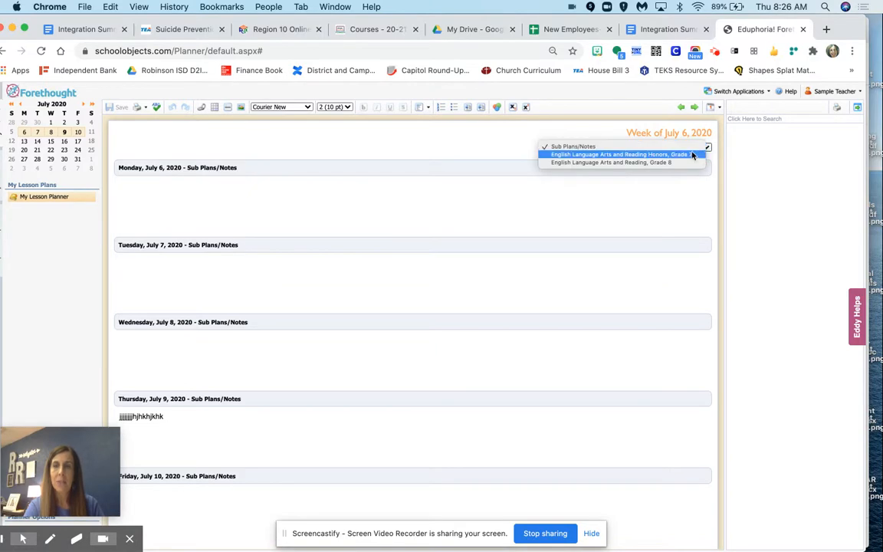
click(693, 154)
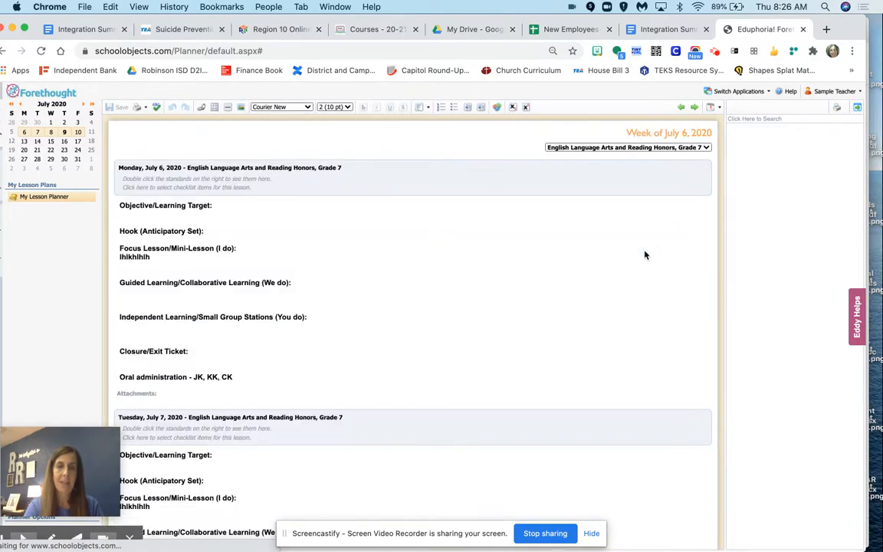
scroll(488, 376, down, 3)
scroll(488, 376, down, 10)
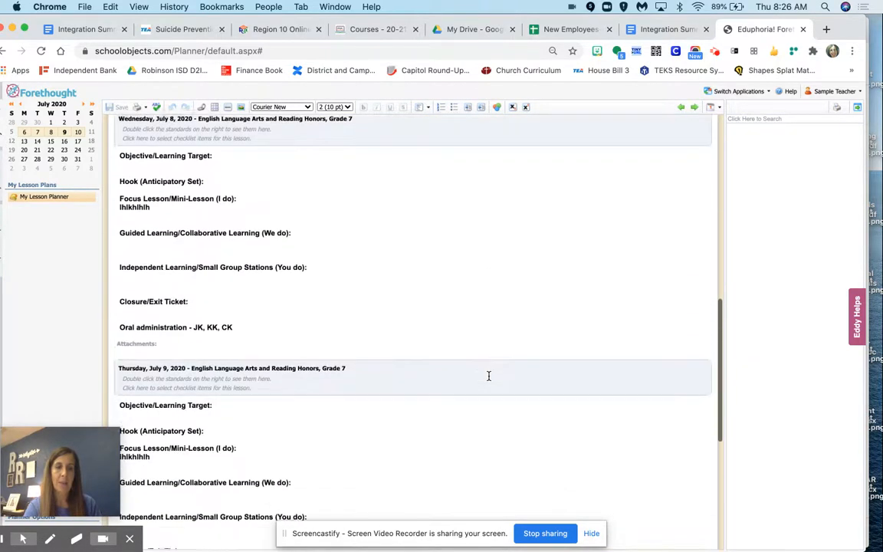
scroll(488, 375, up, 12)
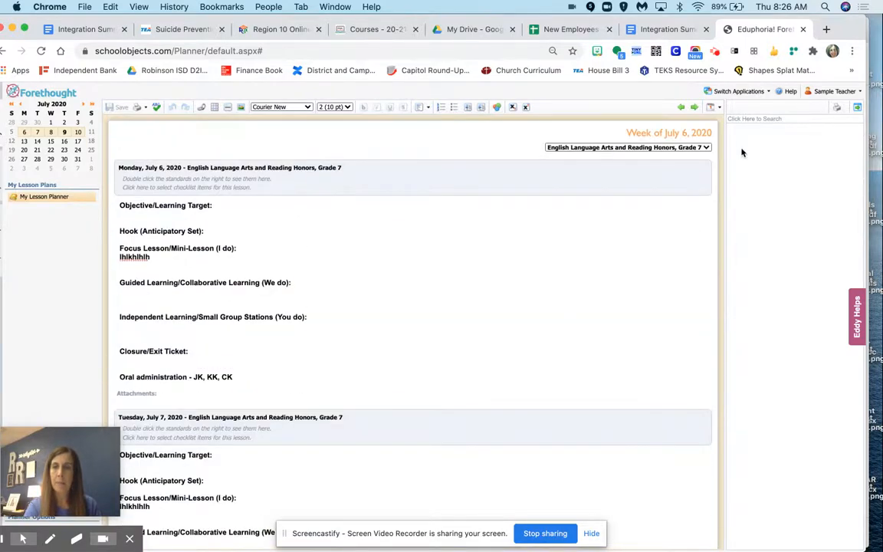
- Change the displayed course to English Language Arts and Reading, Grade 8 and look over its week
click(705, 148)
click(680, 156)
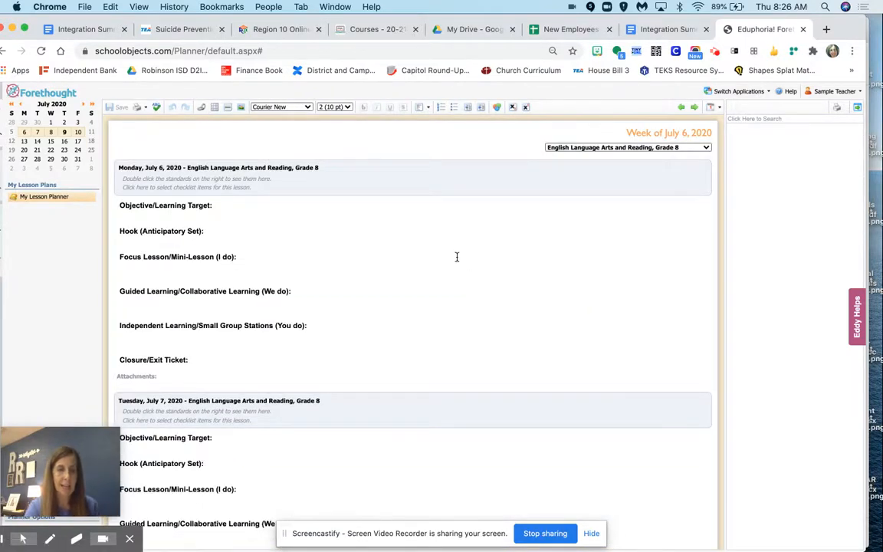
scroll(457, 257, down, 10)
scroll(456, 256, up, 10)
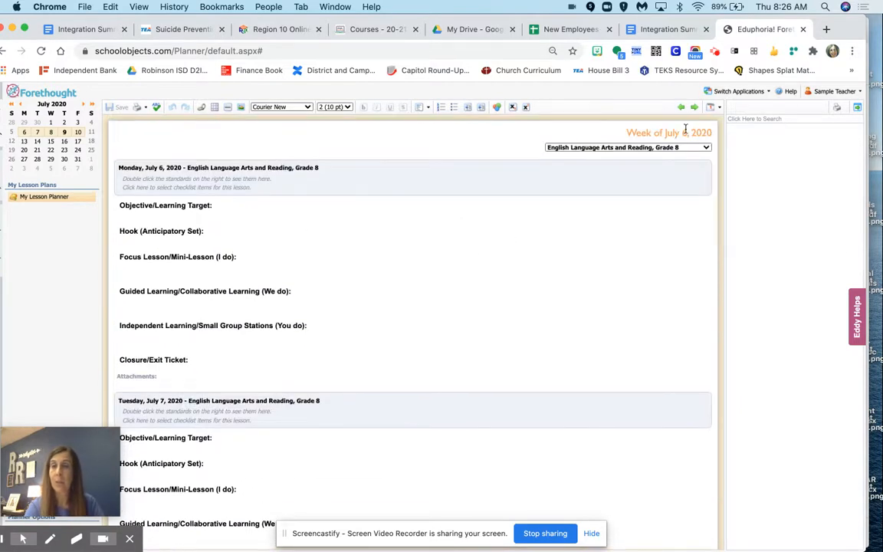
- In the week's plans, enter "jkjlkjkjlkj" under Monday's Objective/Learning Target for Grade 7 Honors and save
click(714, 108)
click(729, 120)
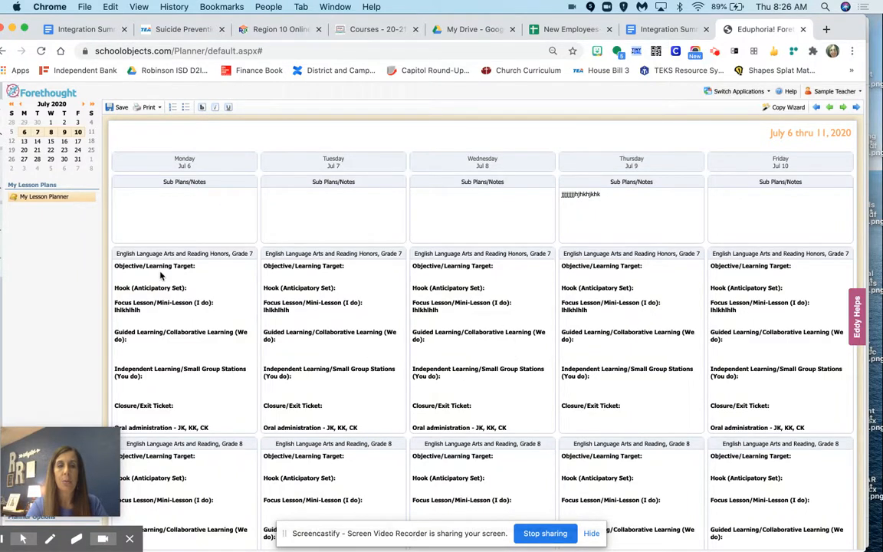
click(185, 253)
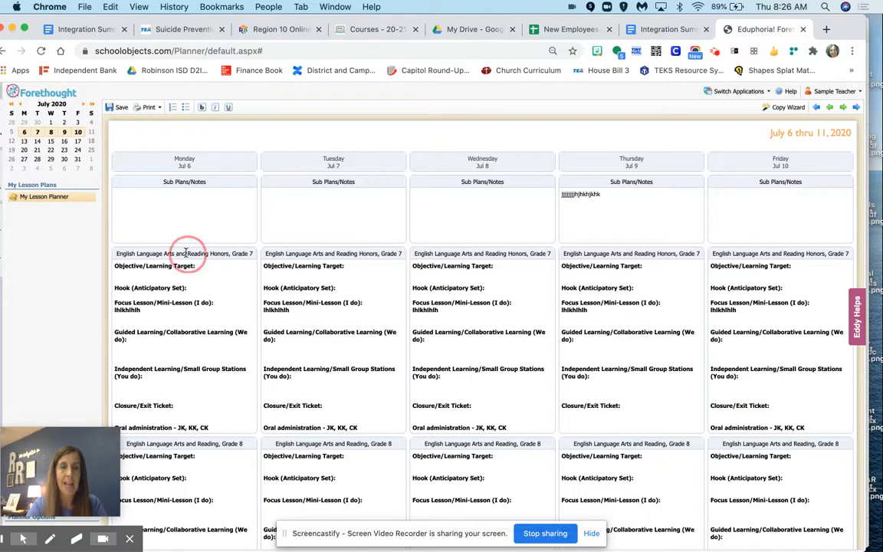
click(176, 270)
text(jk)
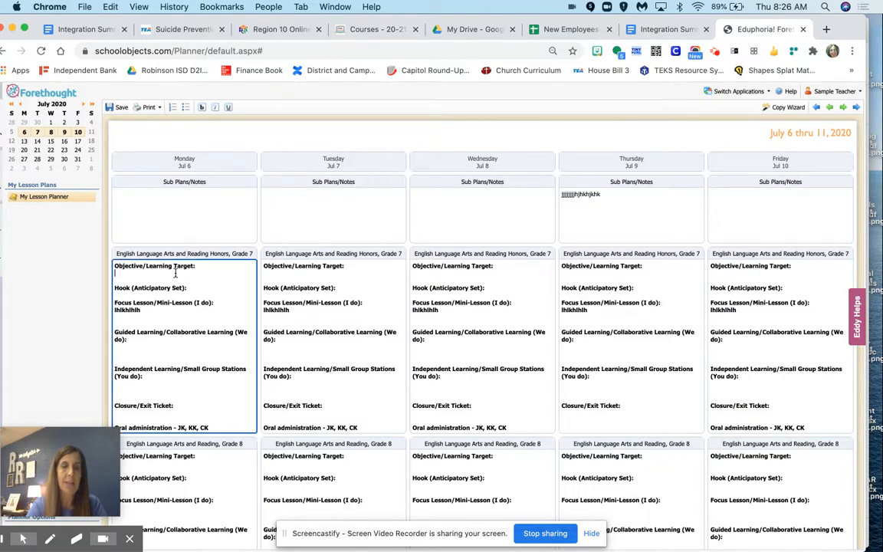
text(ljkljkljk)
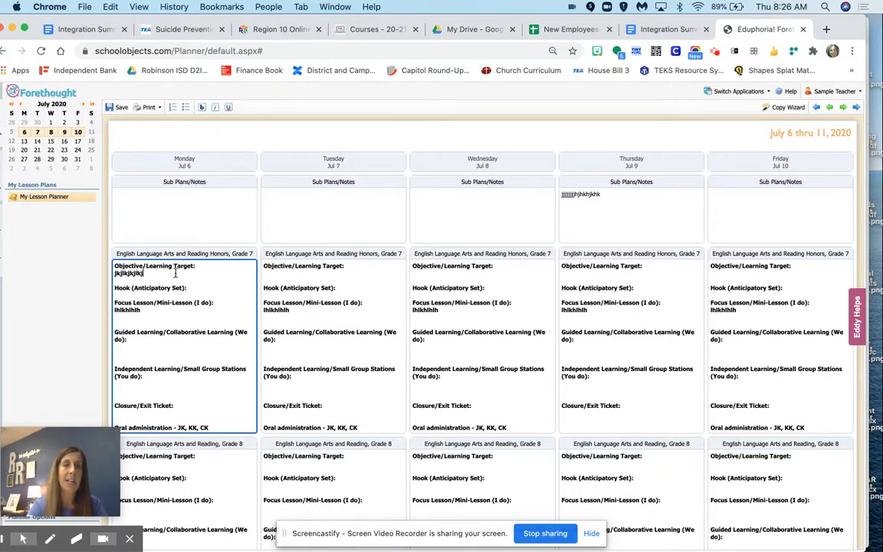
click(118, 108)
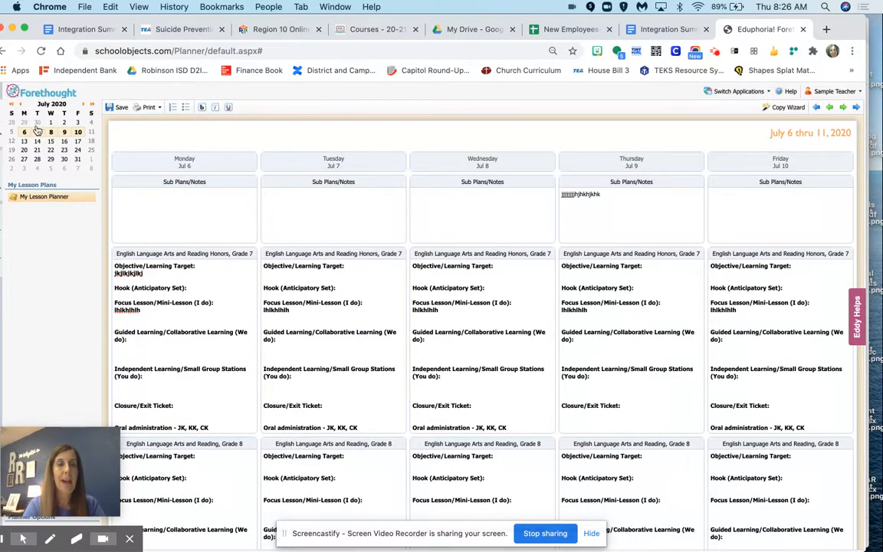
- Open the daily plan for Monday, July 6 and move the browser window fully into view to examine the planner options
click(227, 164)
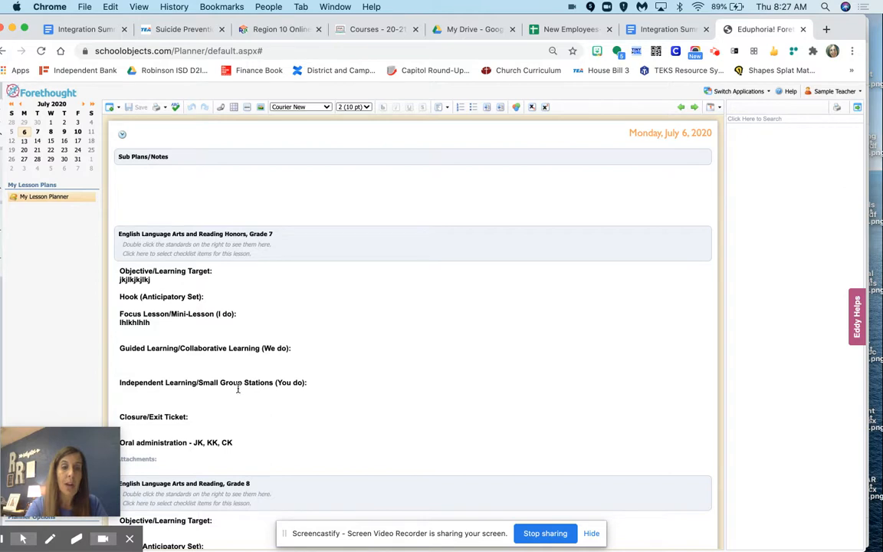
mouse_move(111, 436)
drag(112, 436, 788, 421)
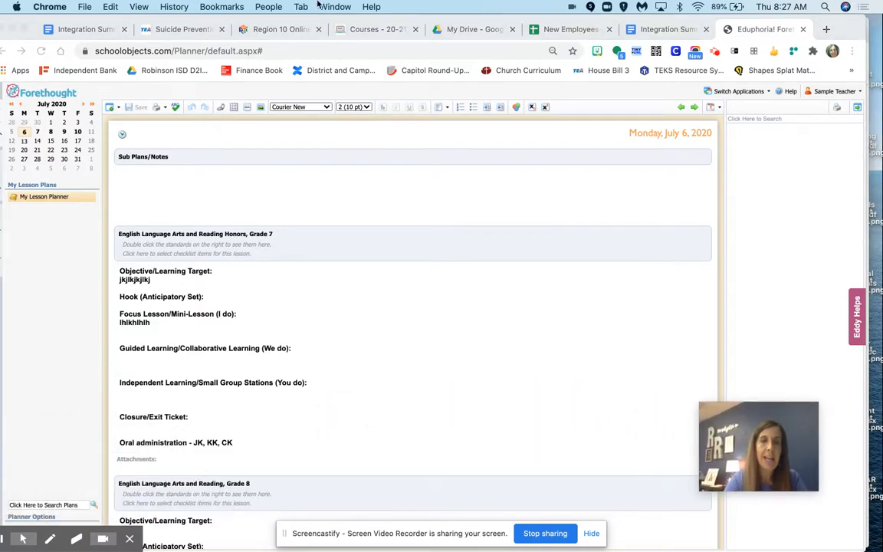
drag(358, 17, 387, 17)
mouse_move(73, 526)
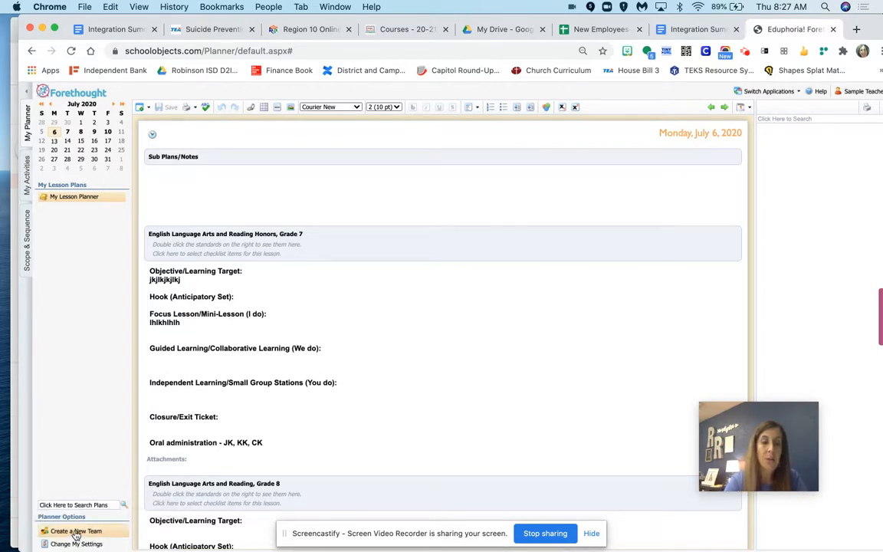
mouse_move(91, 543)
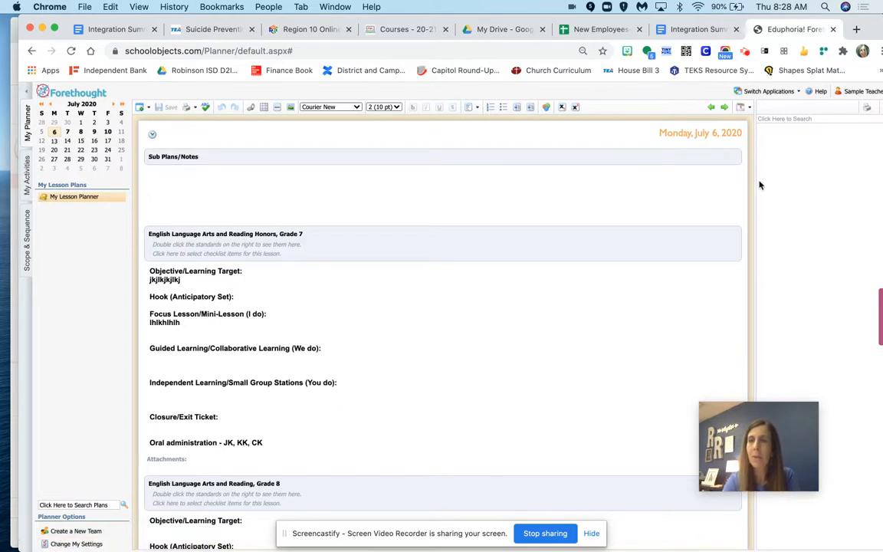
- Switch to Strive to view its evaluation process page and return to the applications home
click(790, 92)
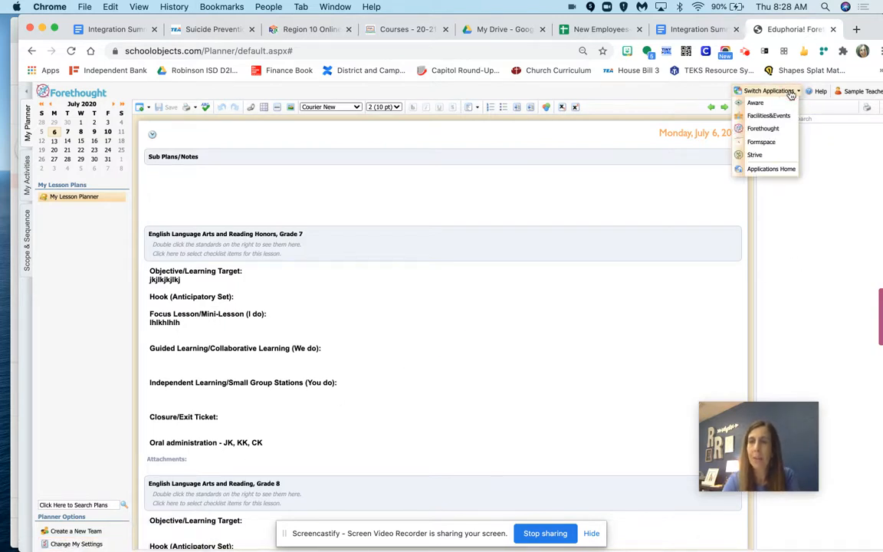
click(759, 155)
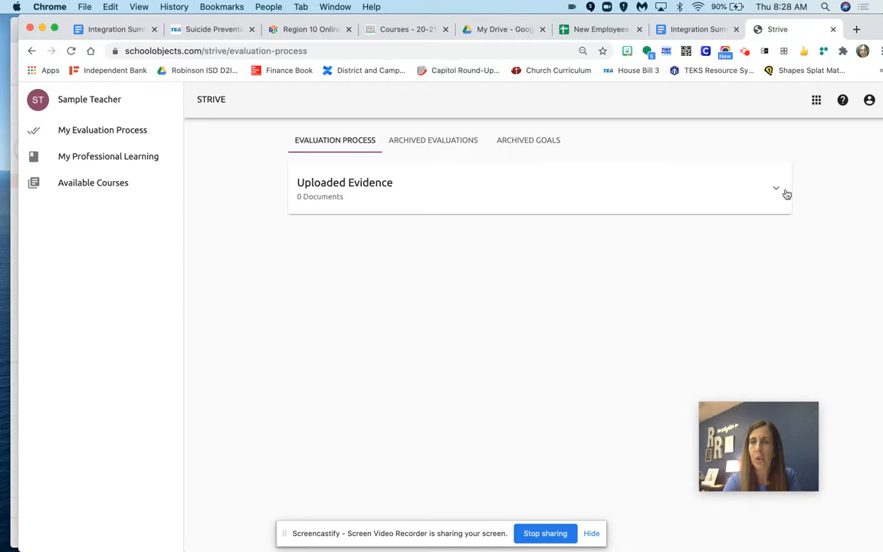
click(815, 102)
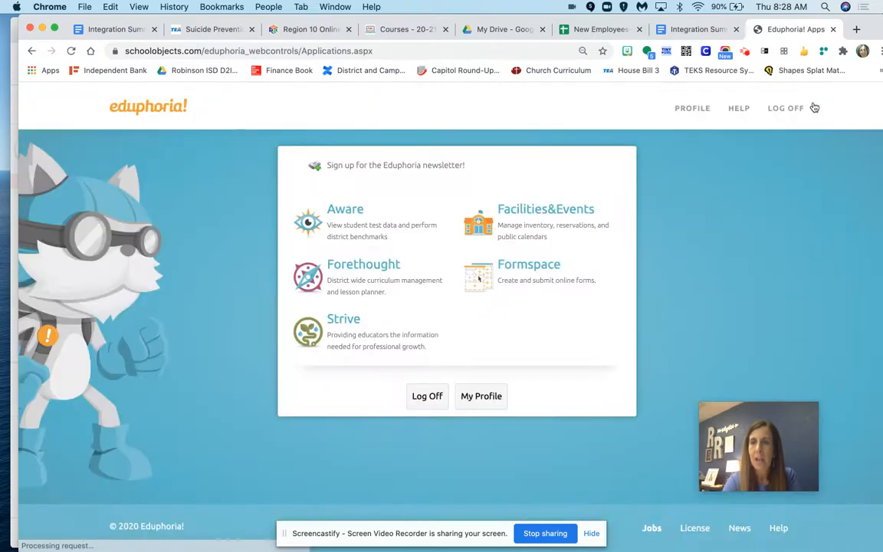
- Switch to Aware and look at its Students section and the Test Item Bank
click(341, 215)
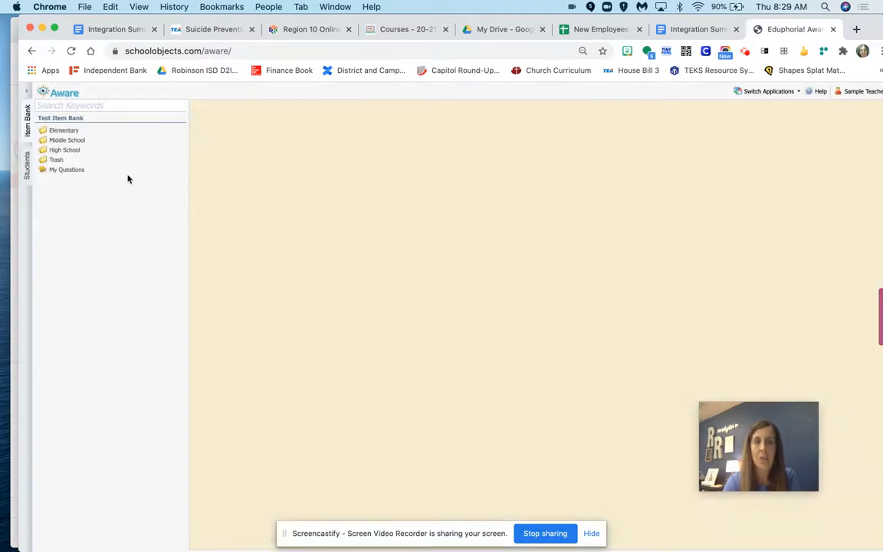
click(27, 164)
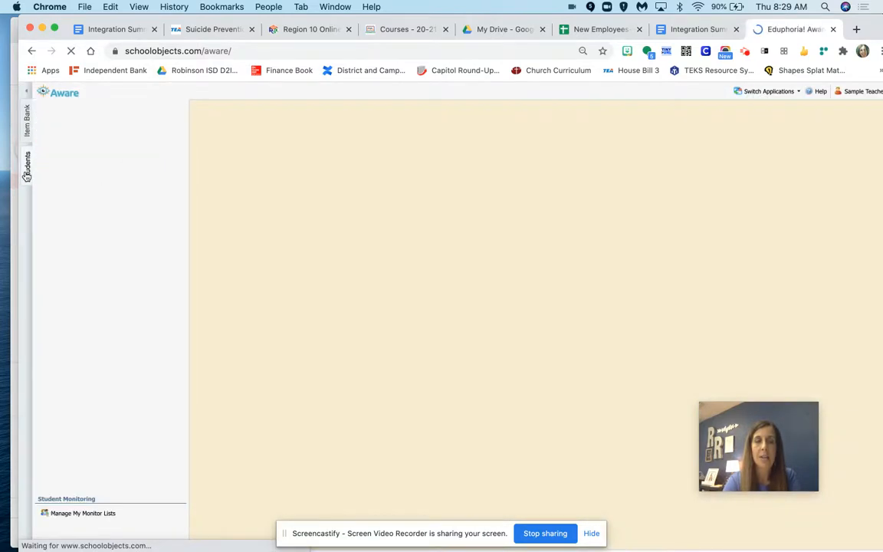
click(87, 109)
click(27, 115)
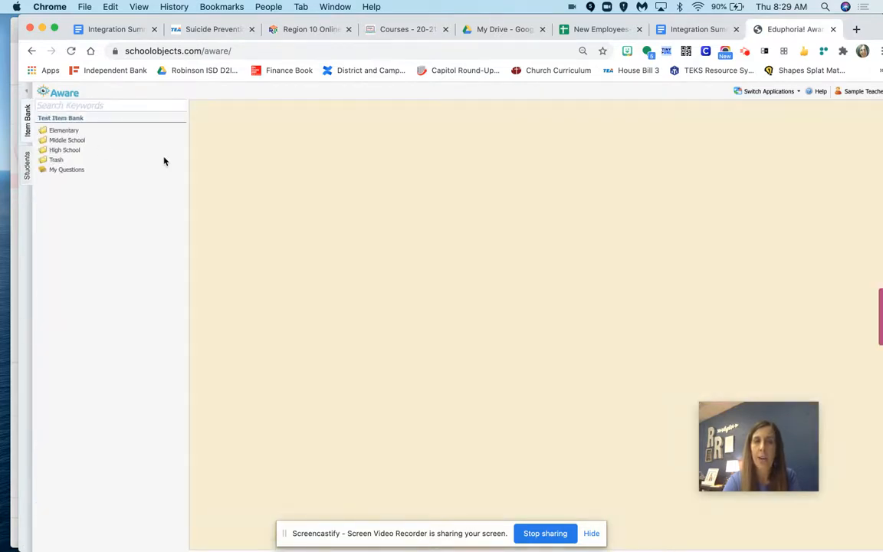